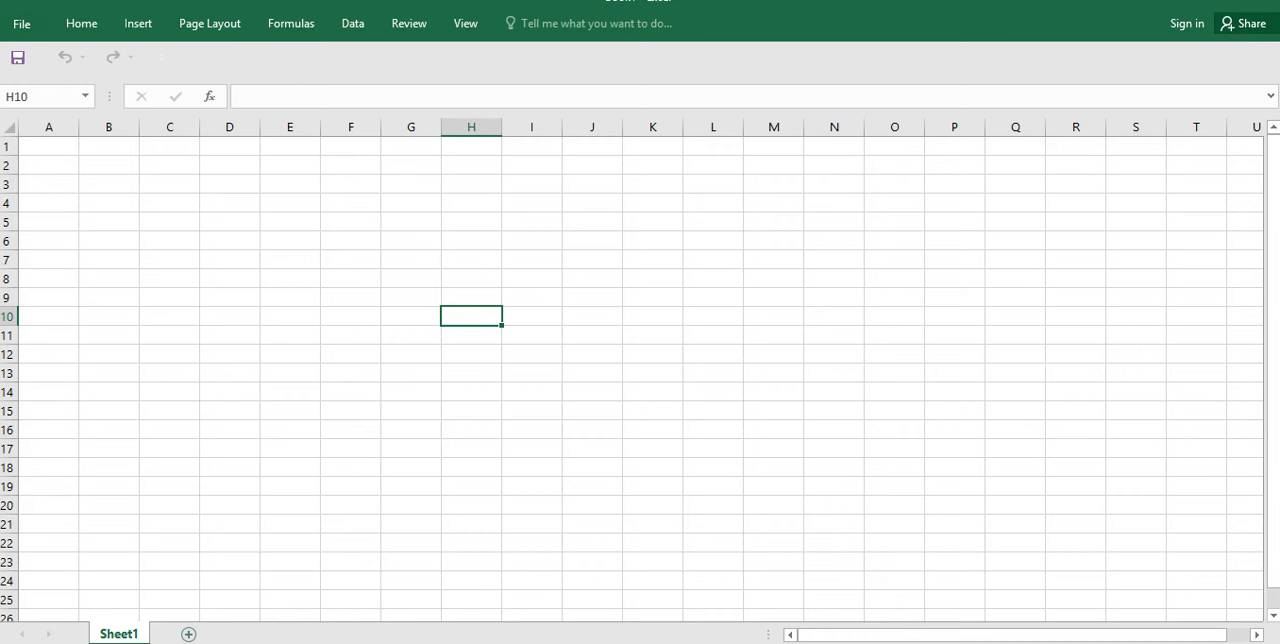
Step: Add three new worksheets to the workbook after Sheet1
left_click(188, 634)
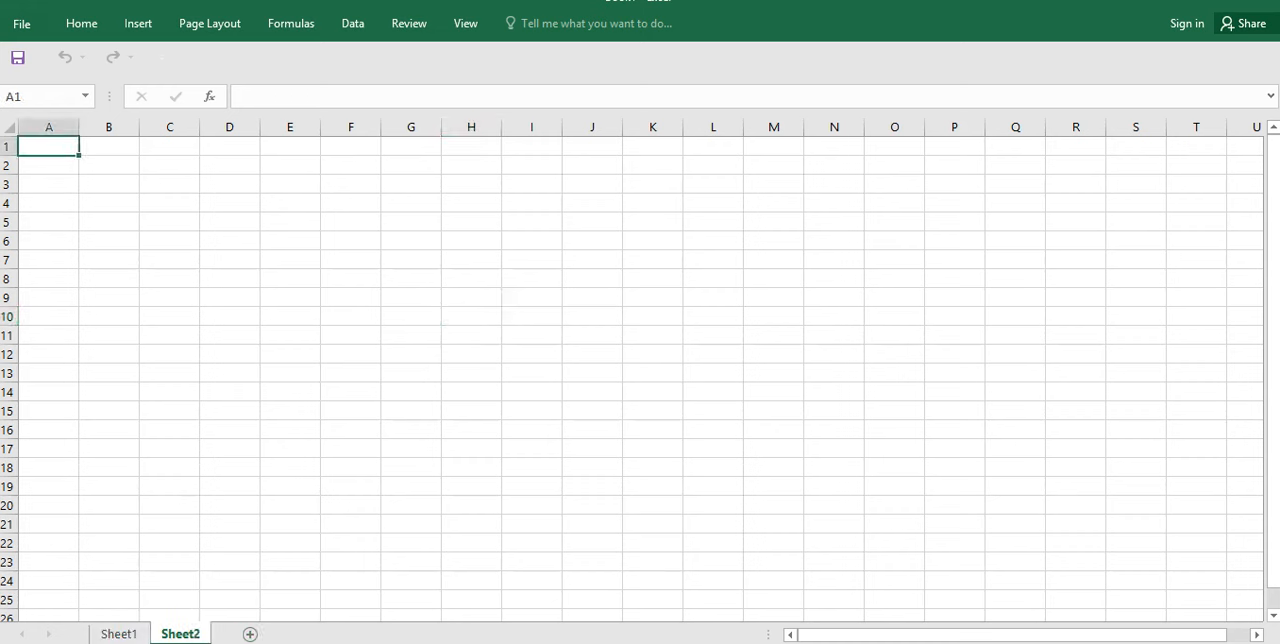
left_click(250, 634)
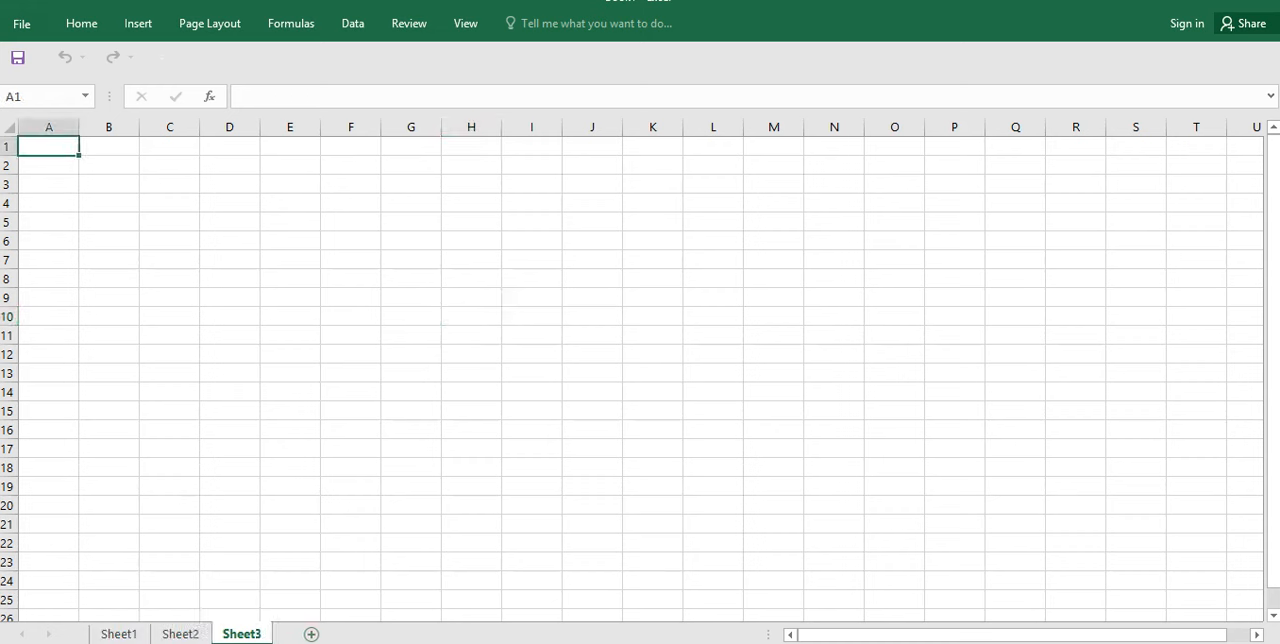
left_click(311, 634)
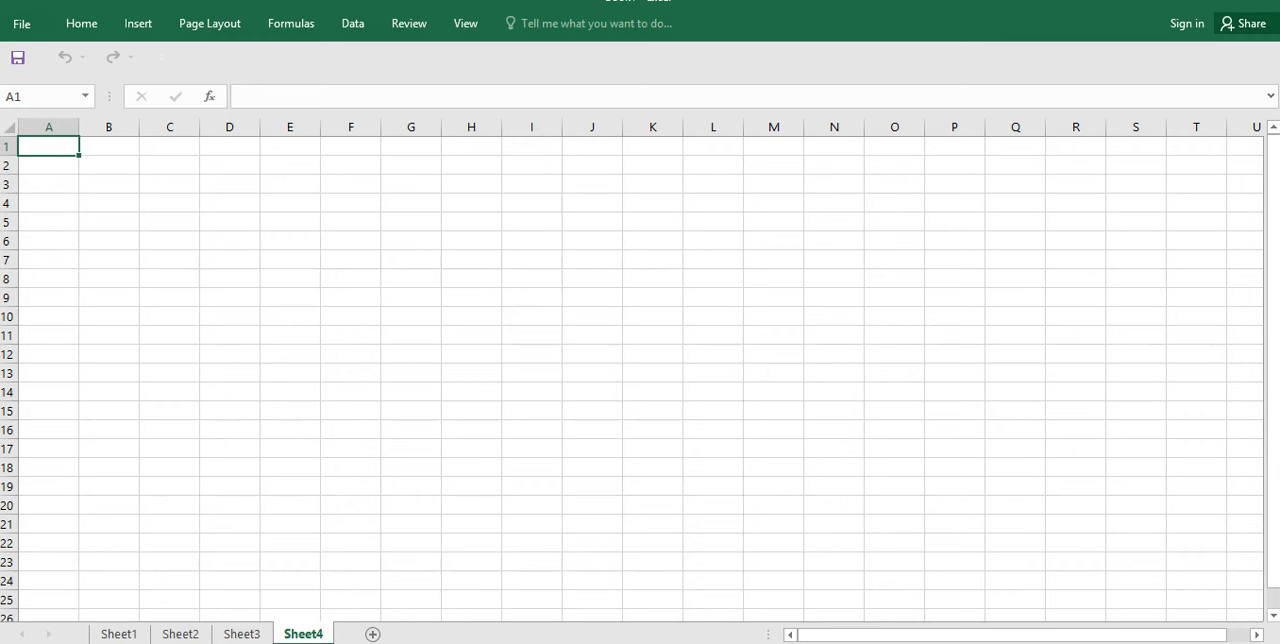
Step: Rename the worksheet Sheet1 as "sale"
left_click(118, 634)
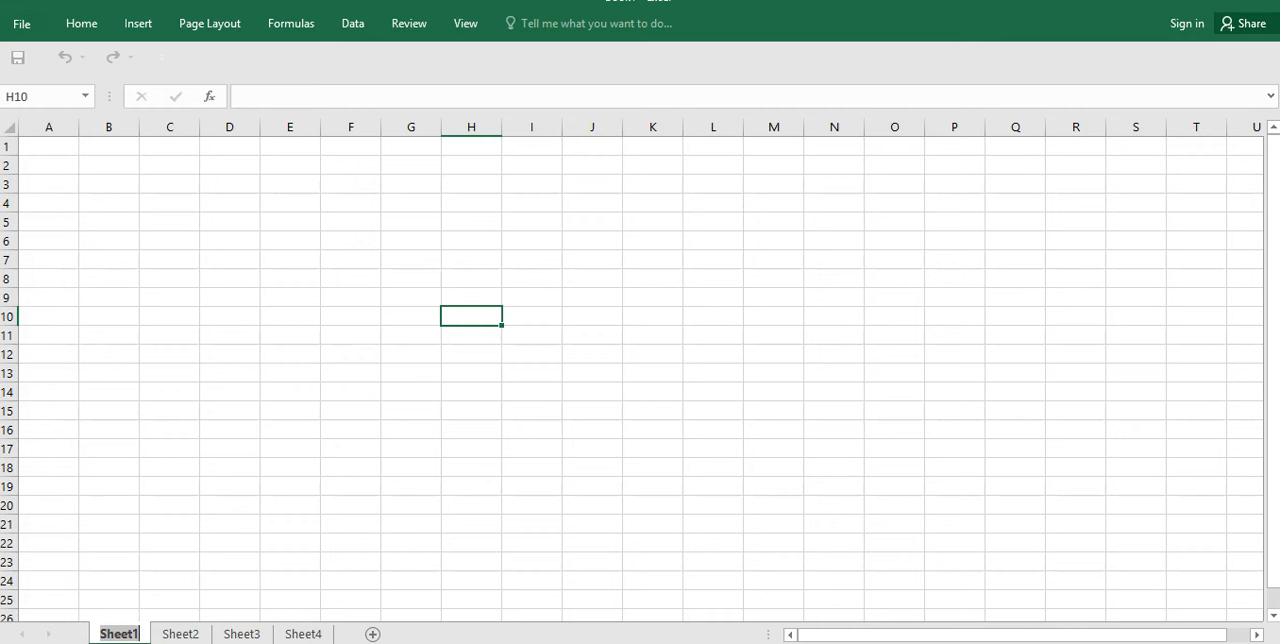
key("BackSpace")
type("sale")
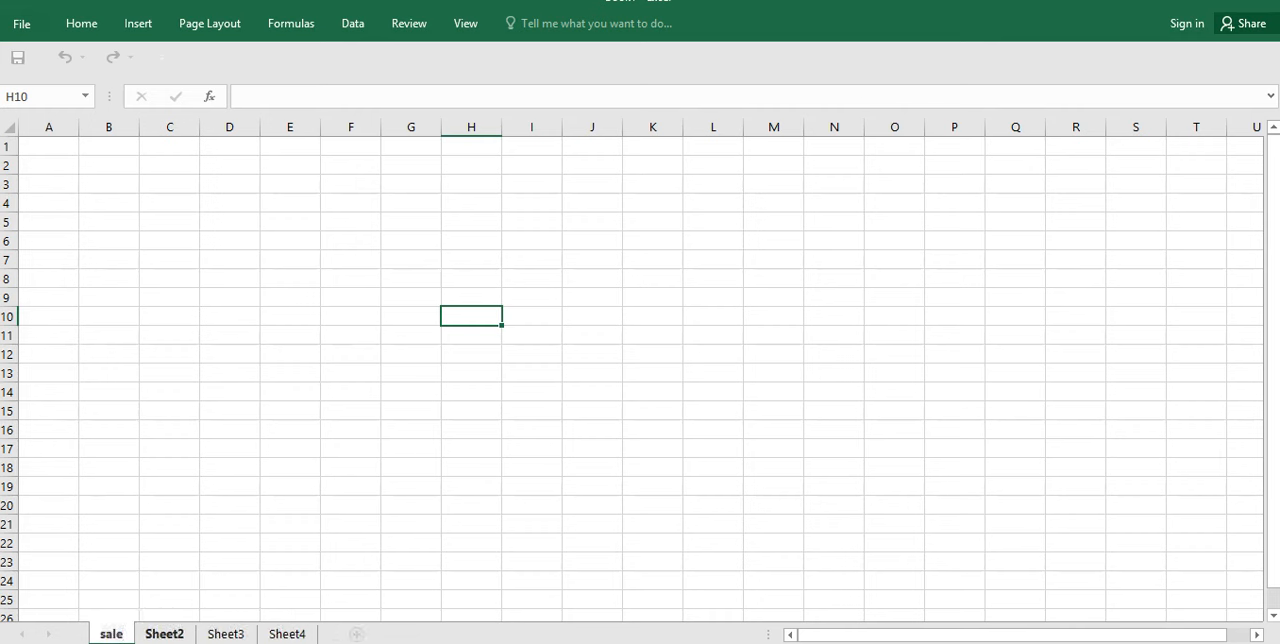
Step: Rename the worksheet Sheet2 as "buying"
left_click(164, 633)
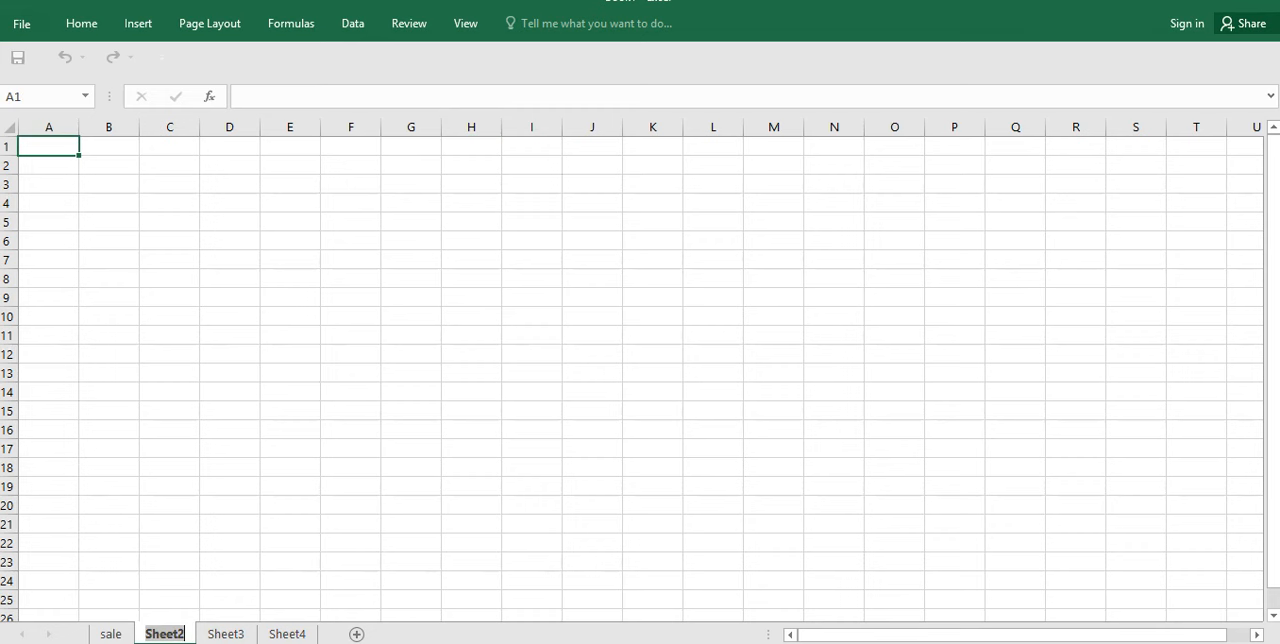
type("buyinh")
key("BackSpace")
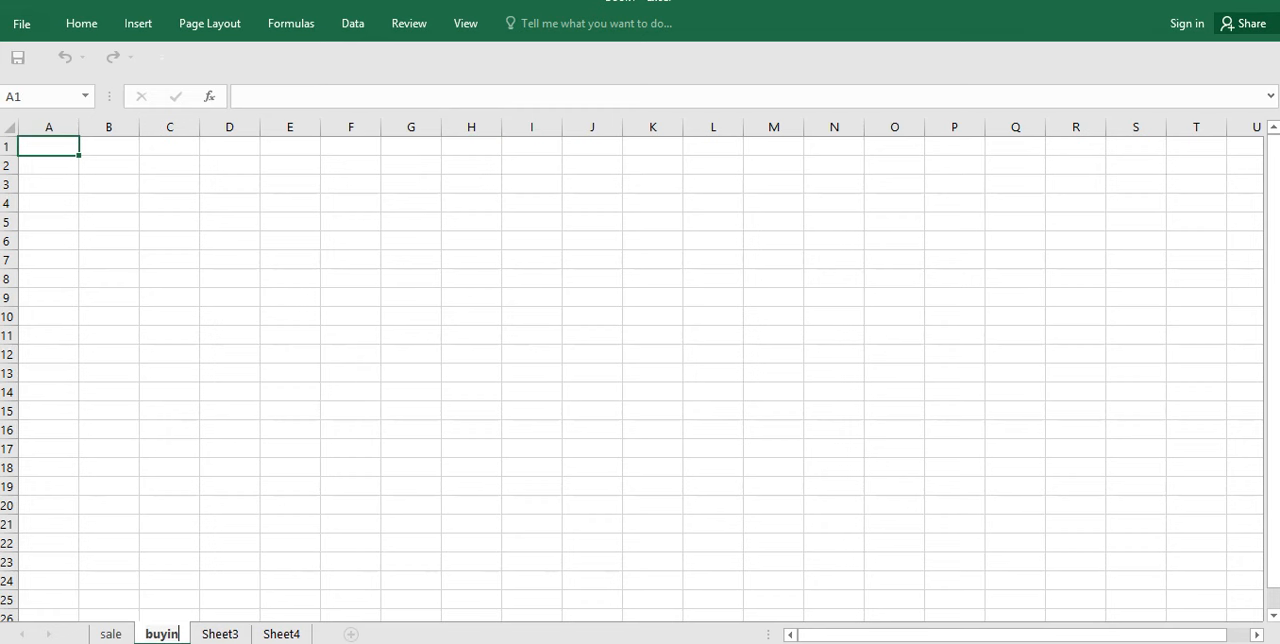
type("g")
Step: Rename the worksheet Sheet3 as "expence"
left_click(228, 634)
double_click(228, 634)
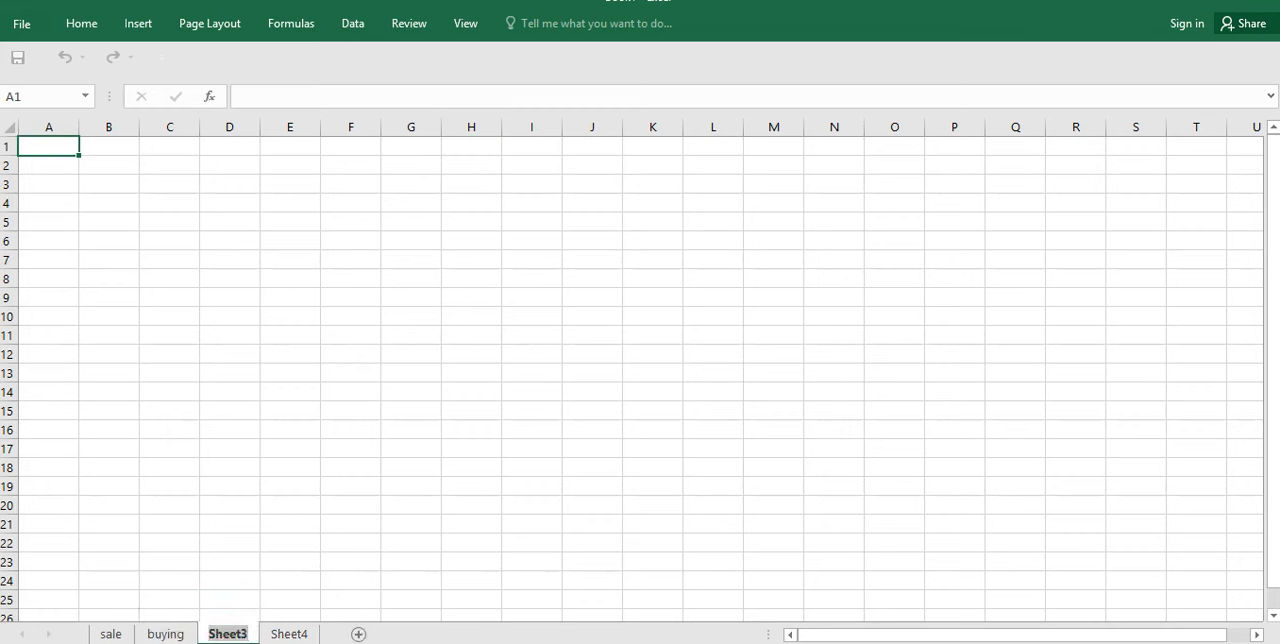
type("expe")
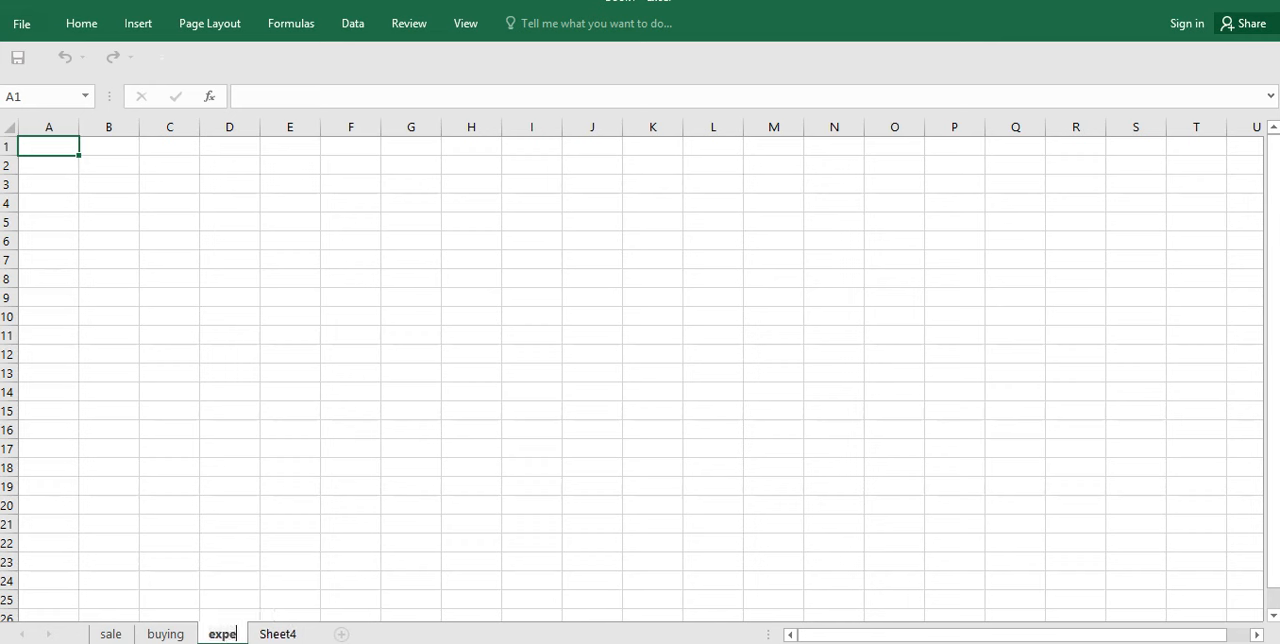
type("ns")
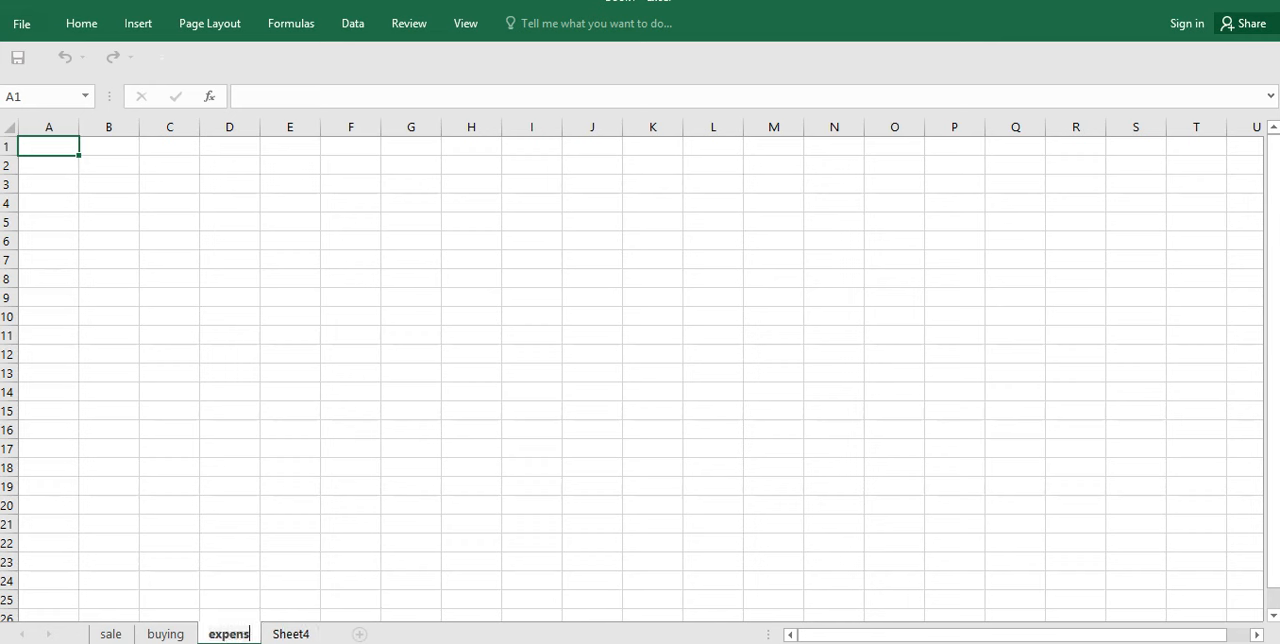
key("BackSpace")
type("ce")
Step: Rename the worksheet Sheet4 as "gen"
double_click(297, 634)
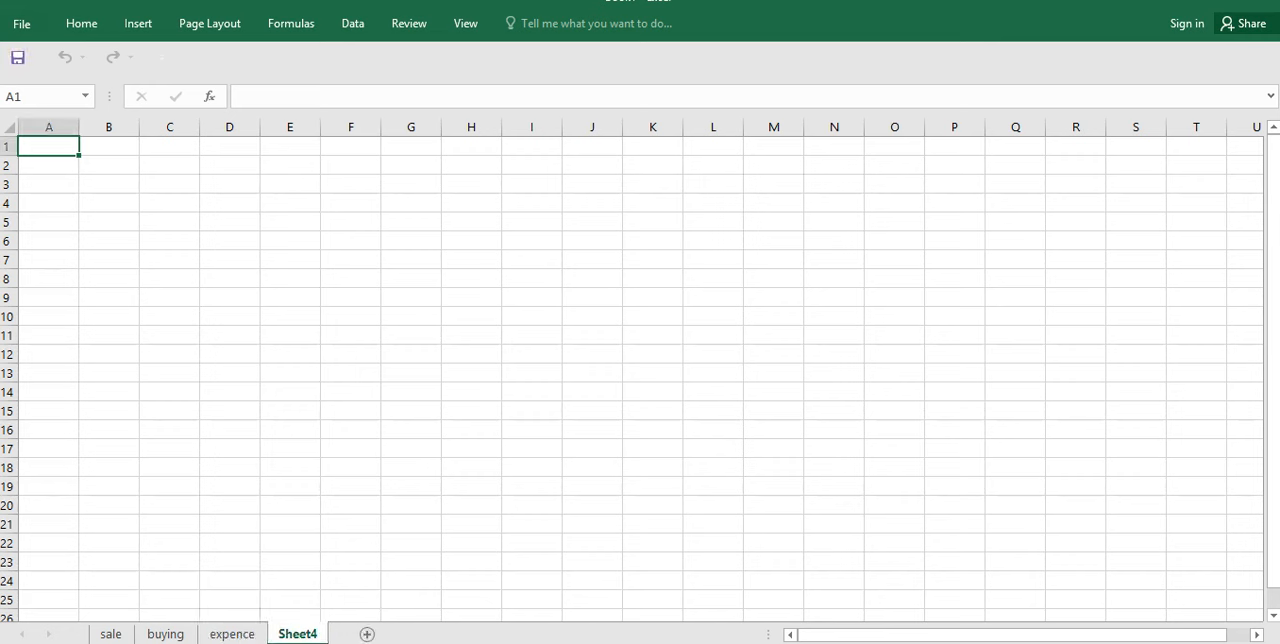
type("gen")
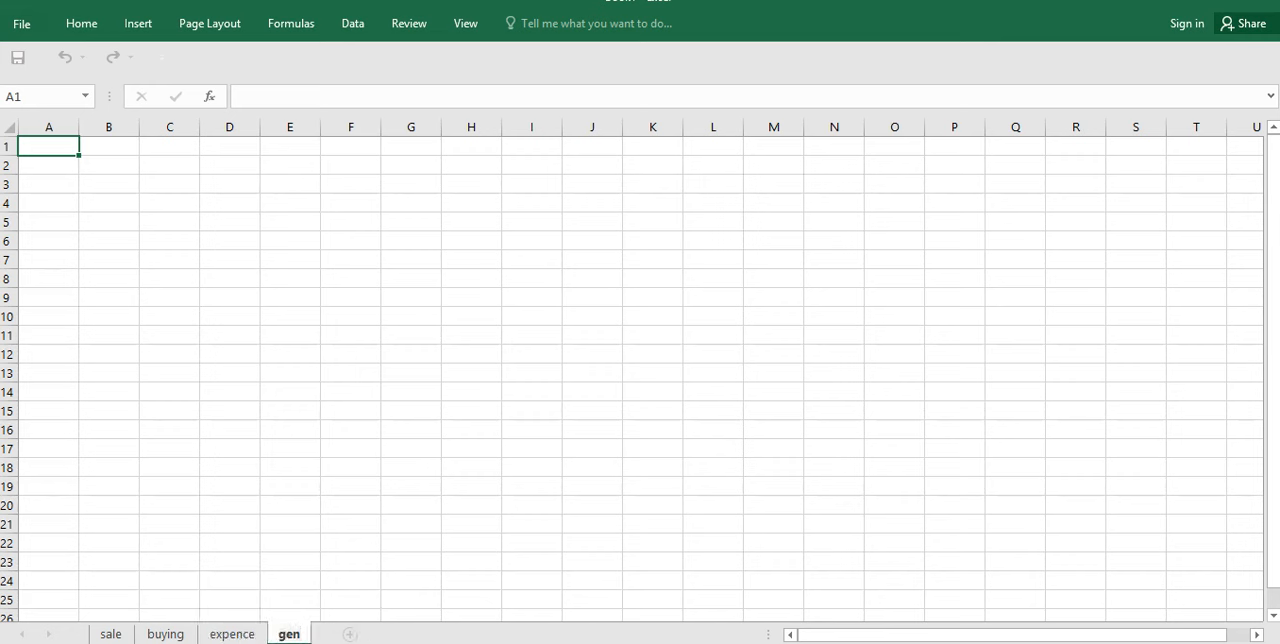
left_click(232, 634)
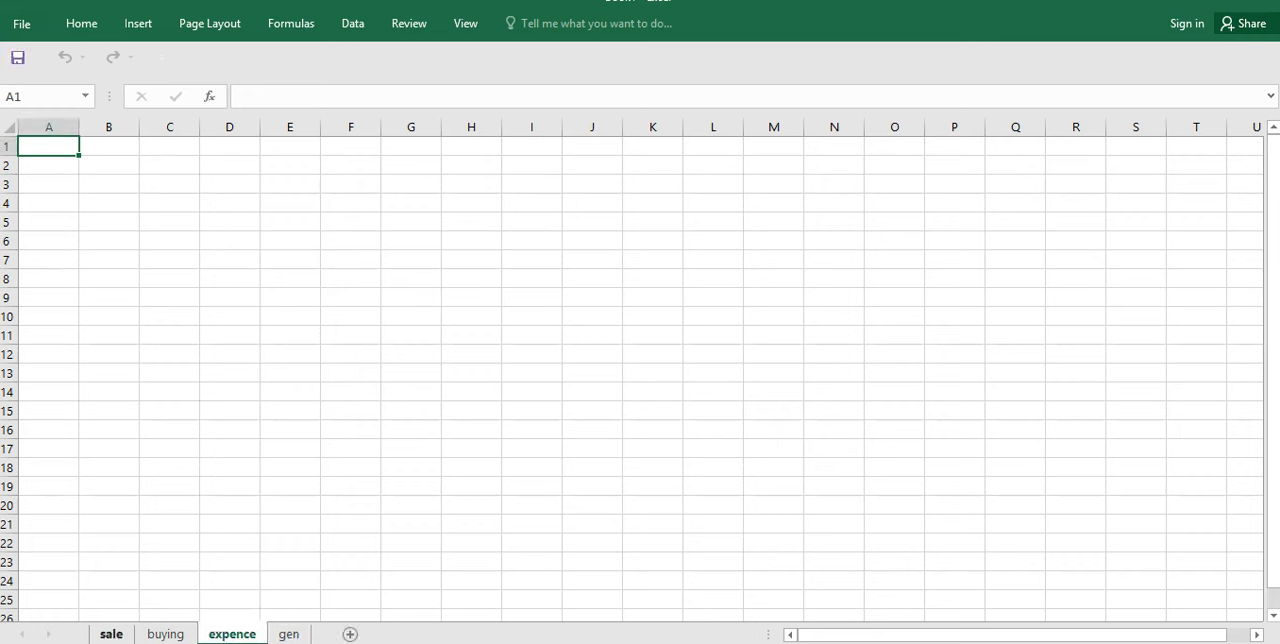
left_click(111, 634)
left_click(109, 184)
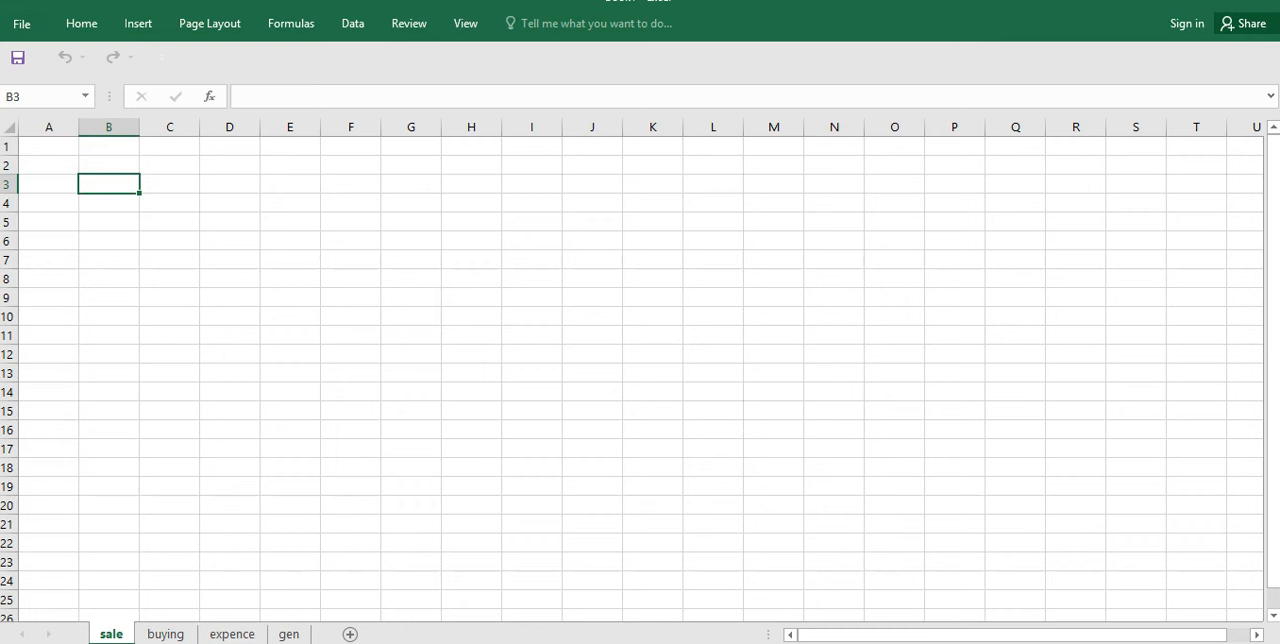
Step: Insert a page header on the buying sheet with the text "IRAF KEBAB S.L U" in its center section
left_click(165, 634)
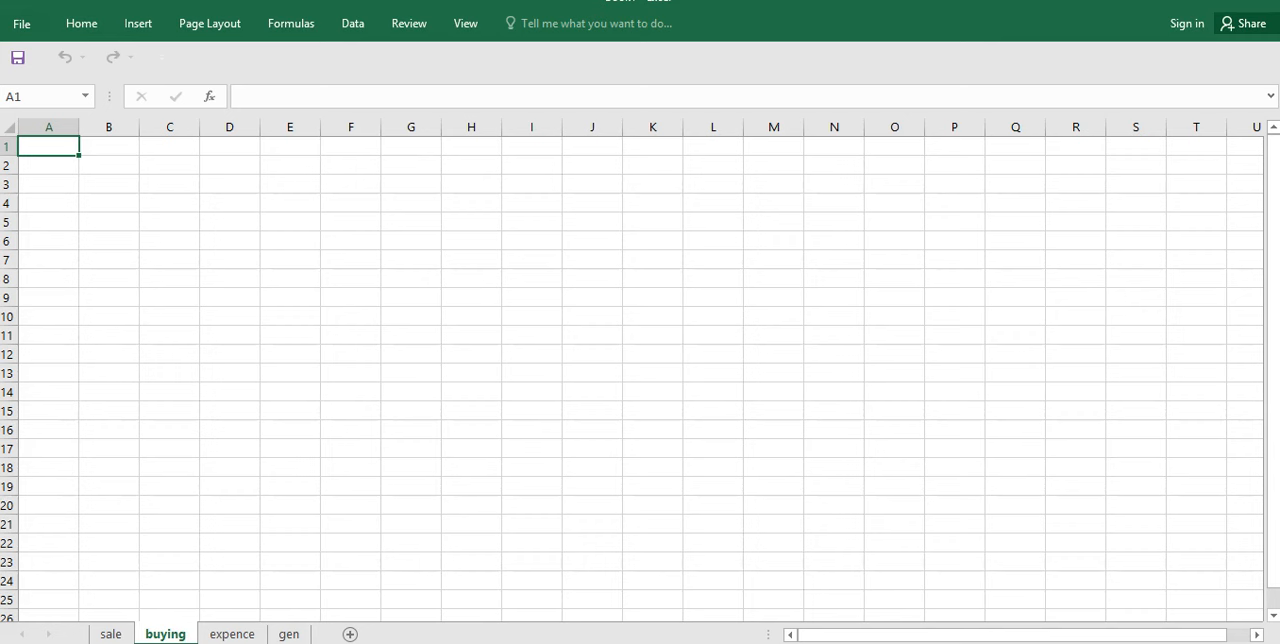
left_click(465, 23)
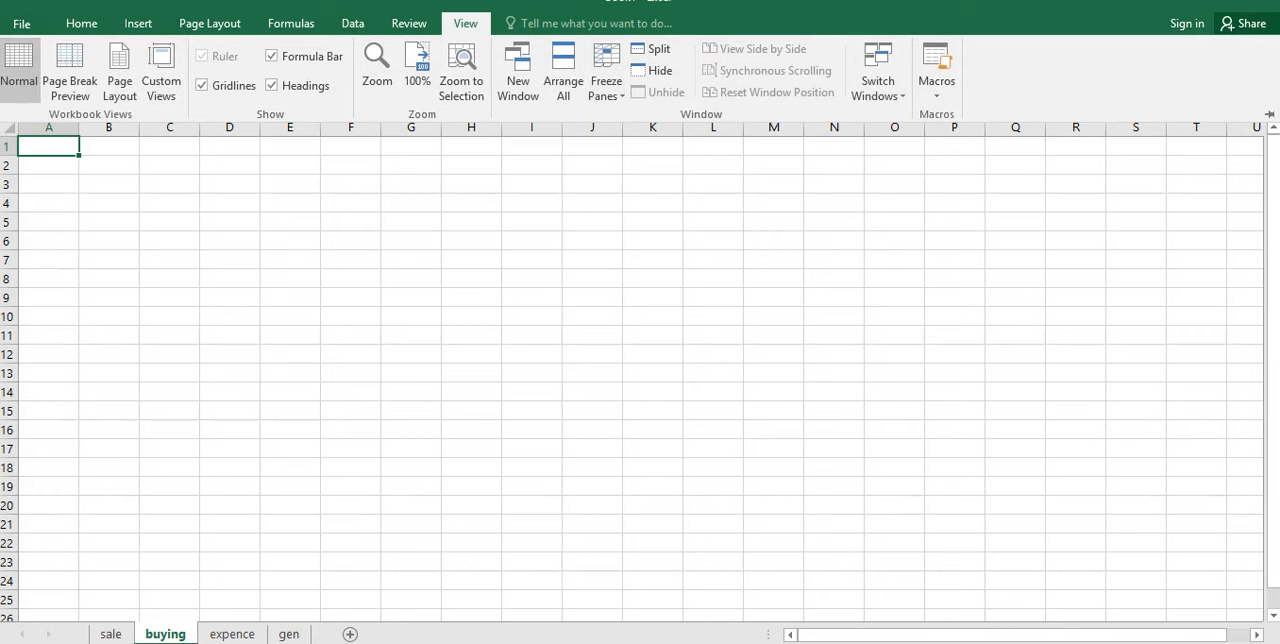
left_click(138, 23)
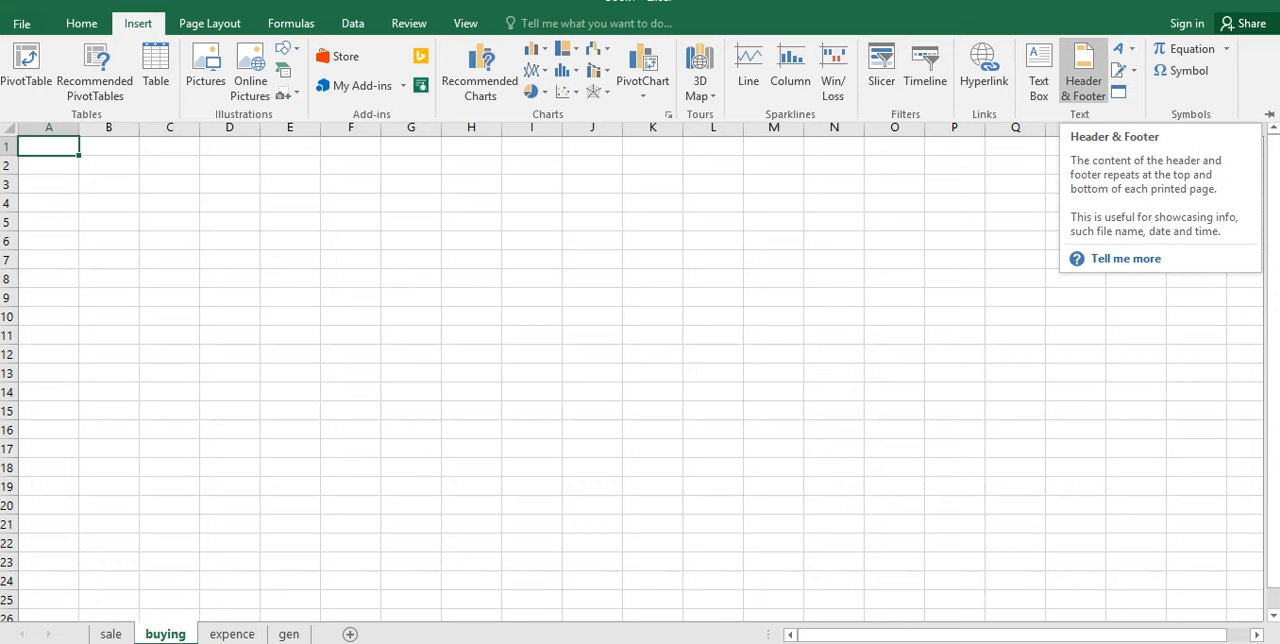
left_click(1083, 75)
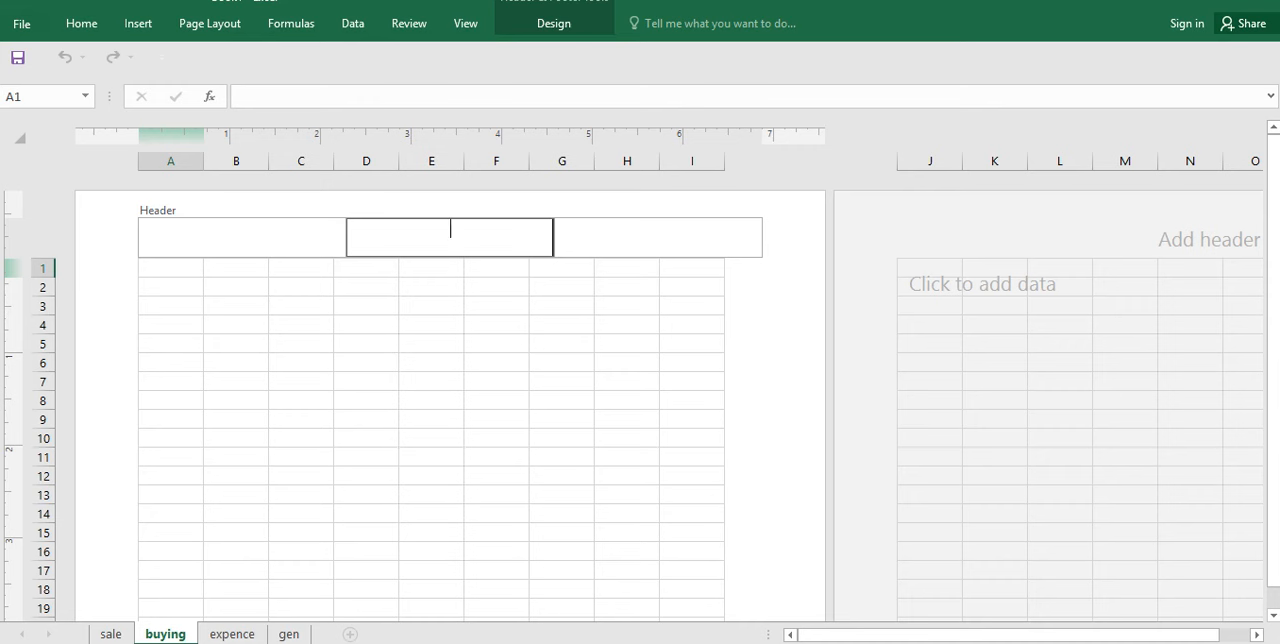
type("IRAF KEBAB S.L U")
left_click(366, 306)
Step: Set the font size of the center header text on the buying sheet to 16
left_click(449, 235)
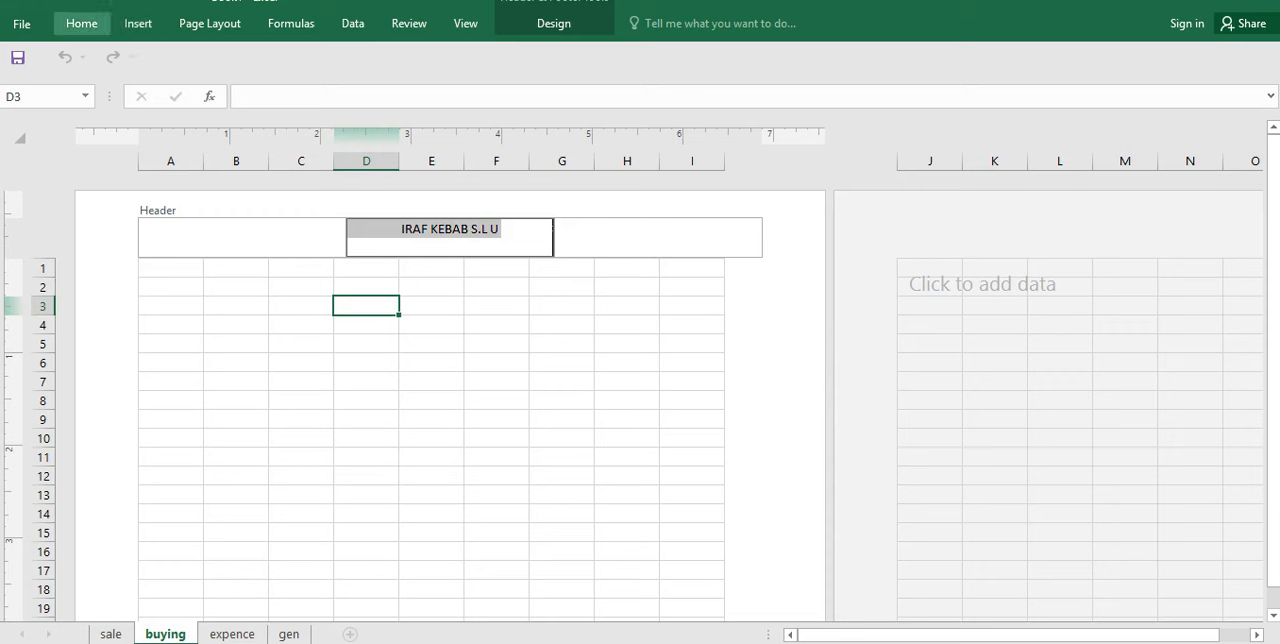
left_click(81, 23)
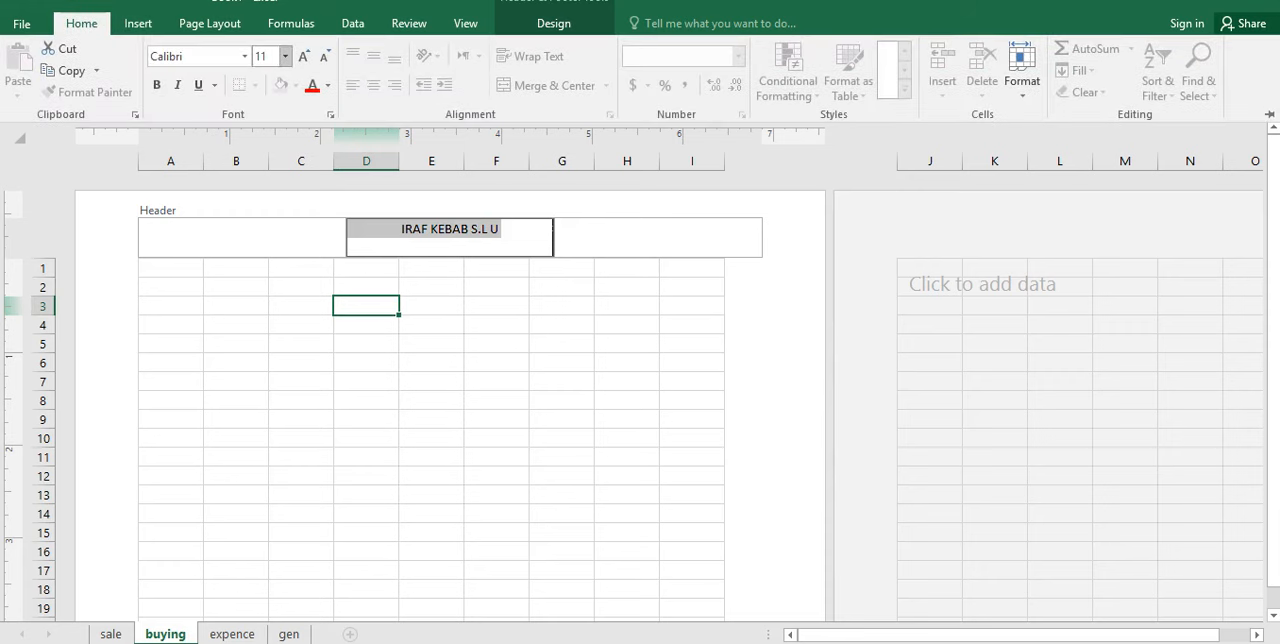
left_click(285, 56)
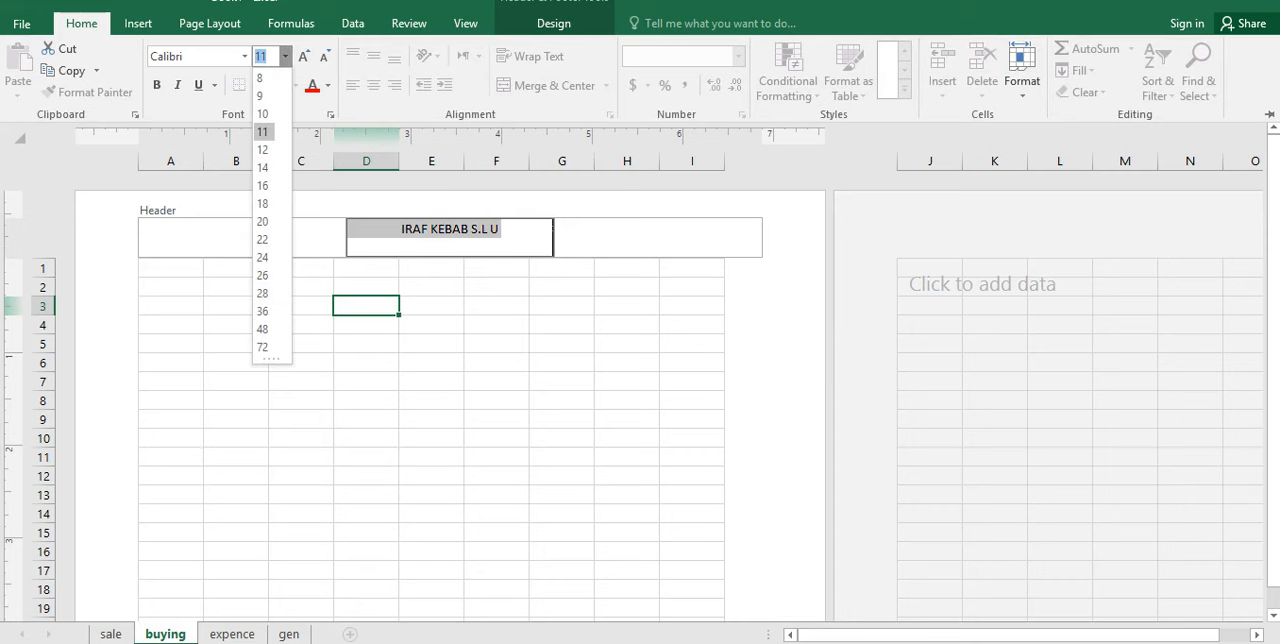
left_click(262, 221)
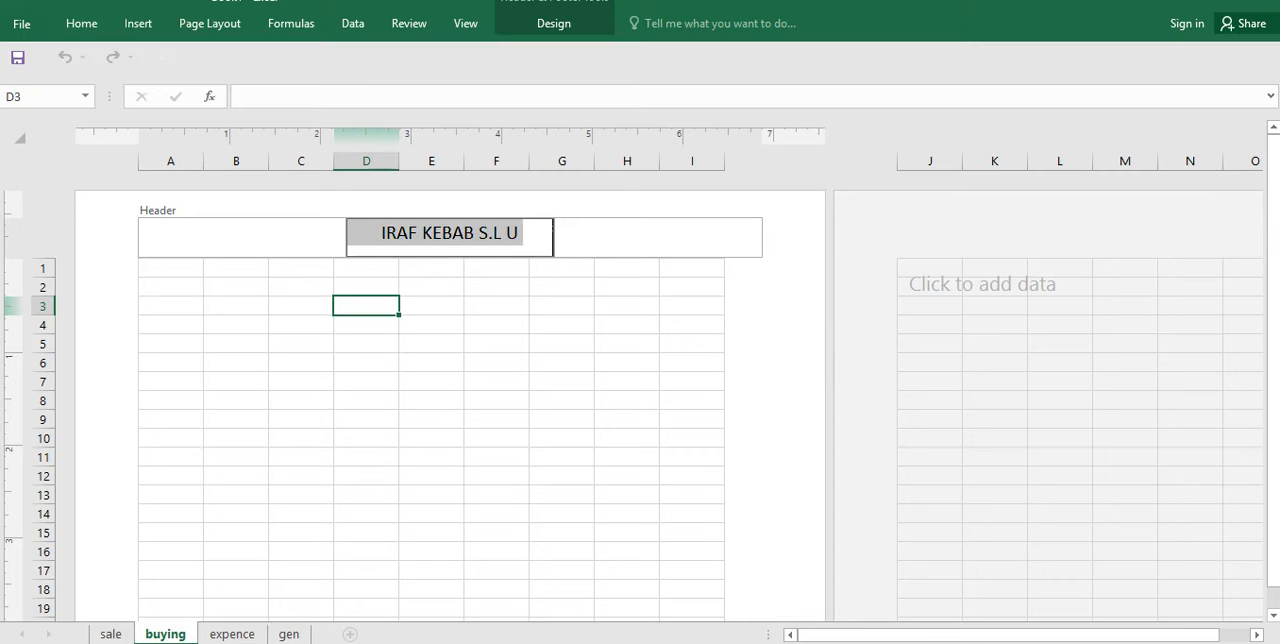
Step: Make the center header text bold and change its font to Arial Black
left_click(81, 23)
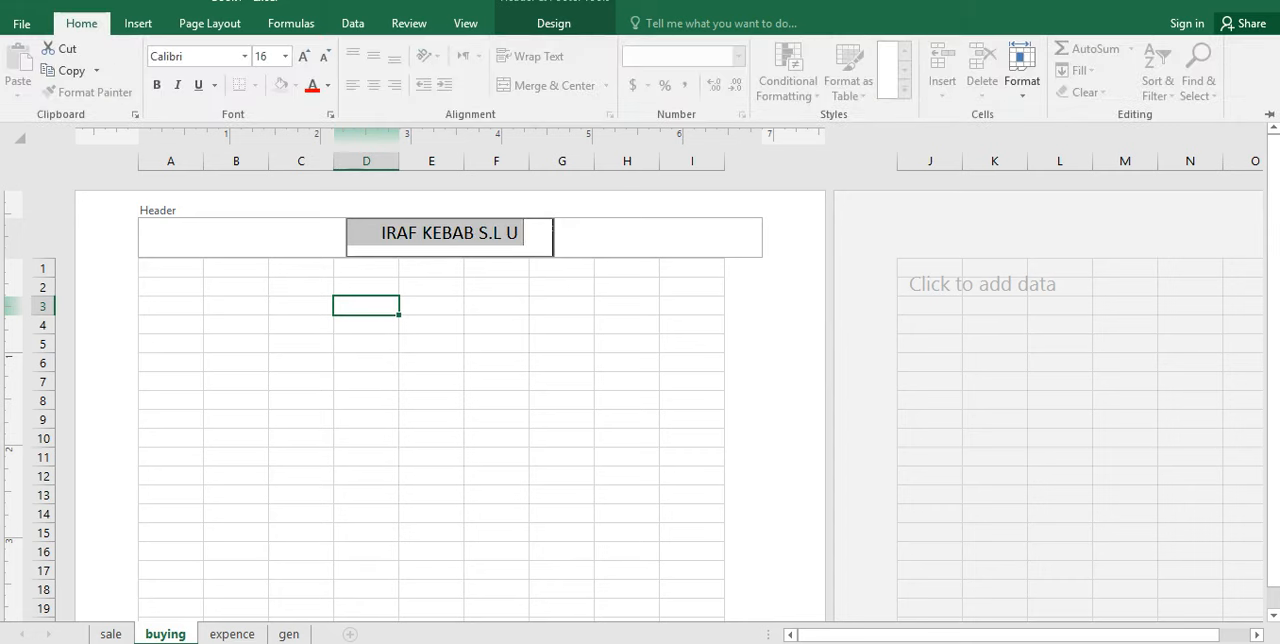
key("ctrl+b")
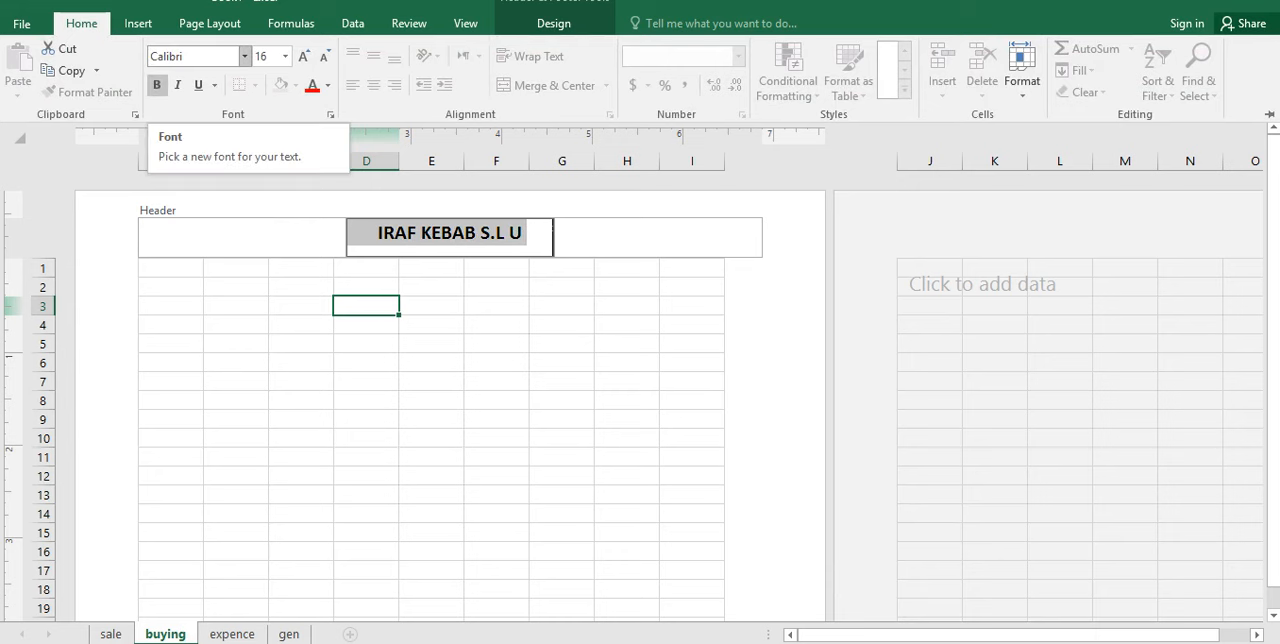
left_click(244, 56)
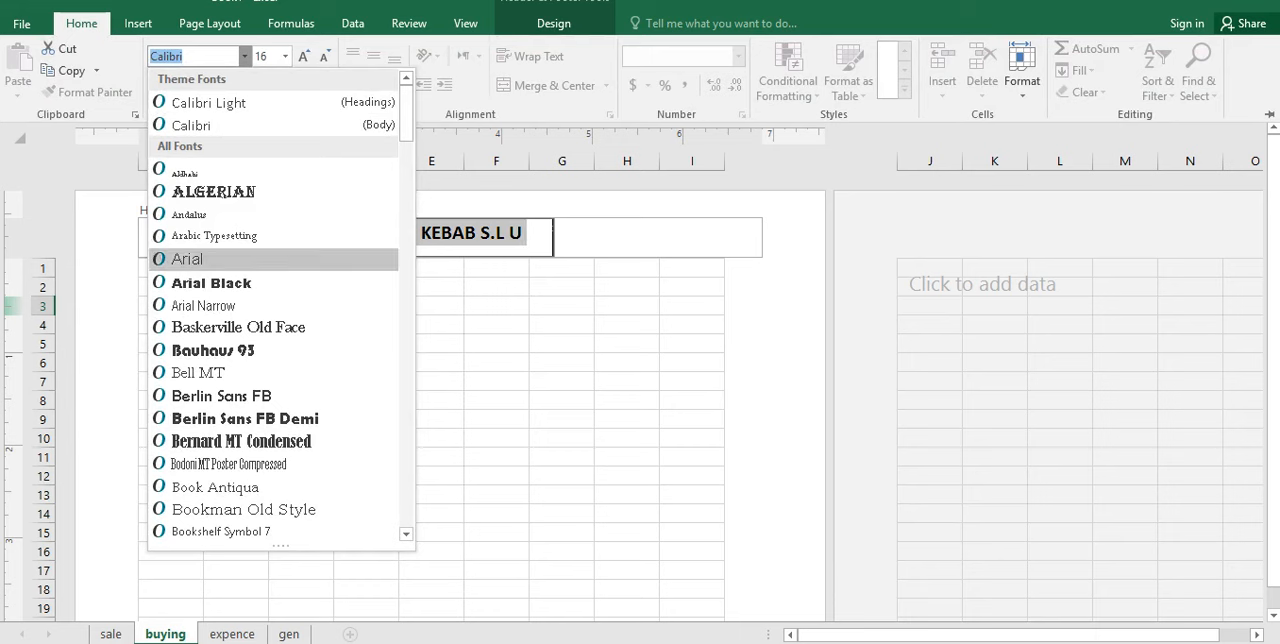
left_click(211, 283)
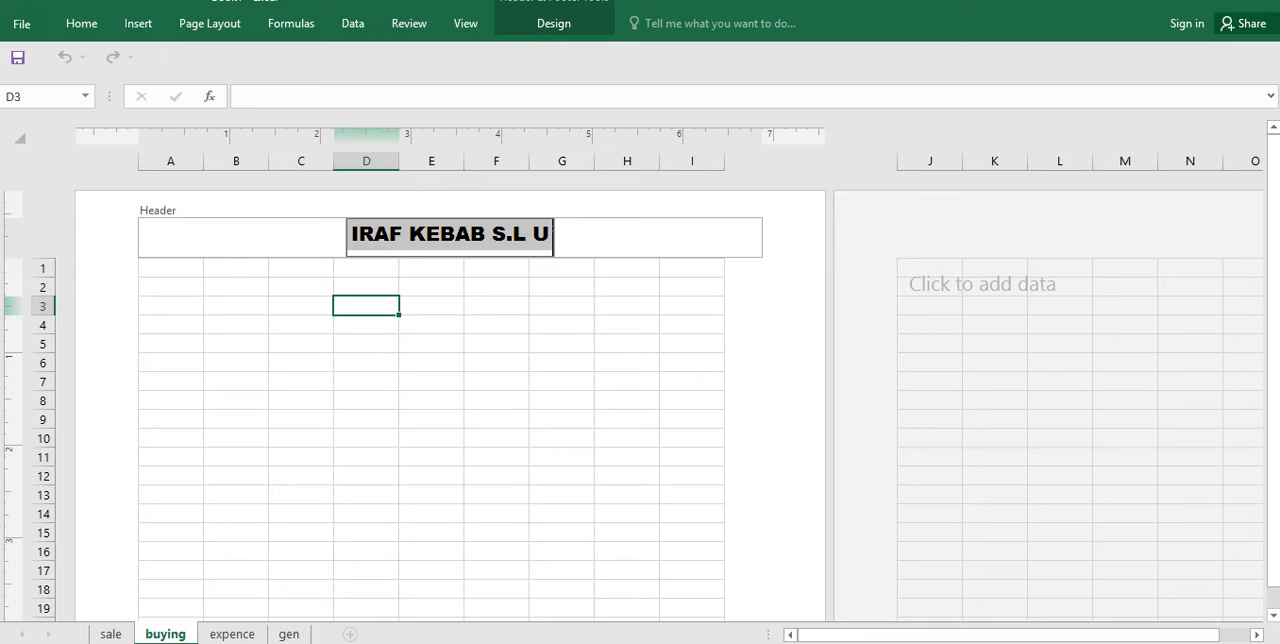
Step: Add a page footer to the buying sheet with the label "ADRESS>" and the company's address in its center section
left_click_drag(1273, 360, 1273, 381)
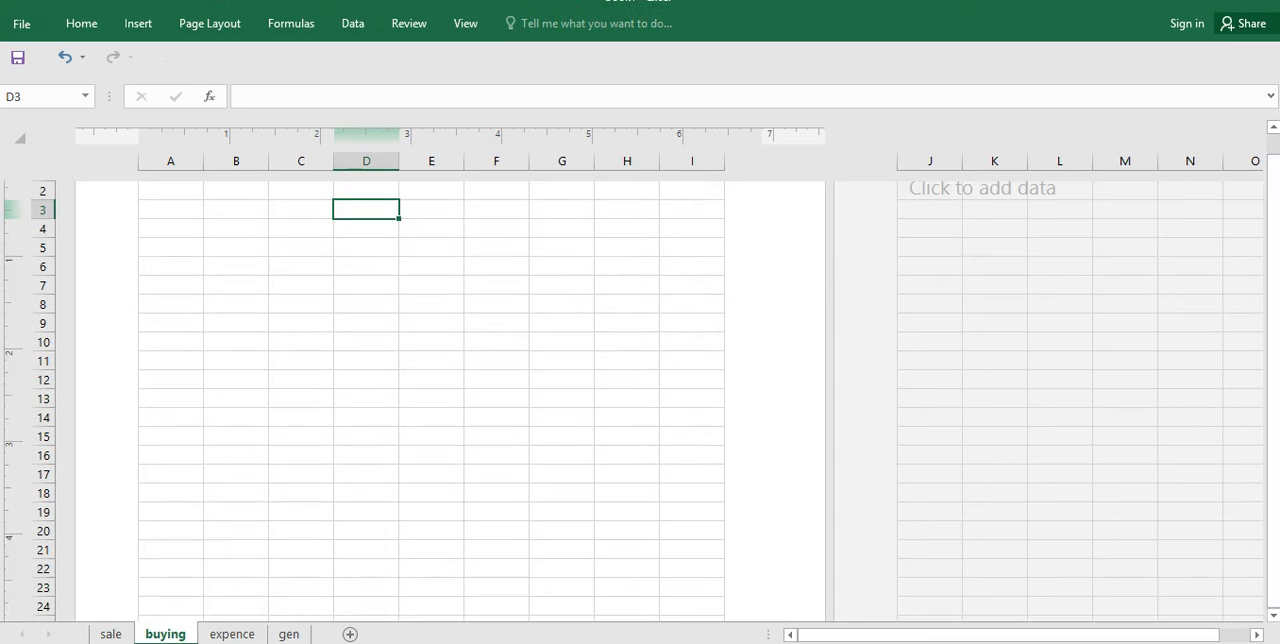
double_click(496, 568)
key("Return")
key("Return")
key("Return")
key("Return")
key("Return")
key("Return")
key("Return")
key("Return")
key("Return")
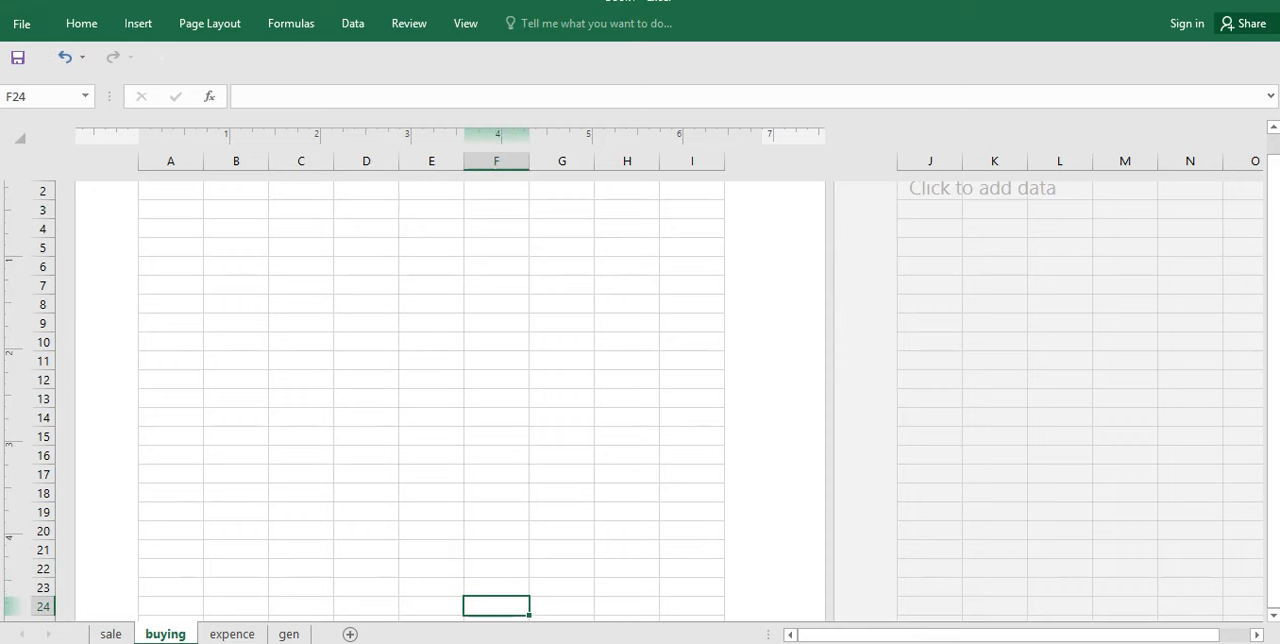
key("Return")
key("Return")
key("Return")
key("Return")
key("Return")
key("Return")
key("Return")
key("Return")
key("Return")
key("Return")
key("Return")
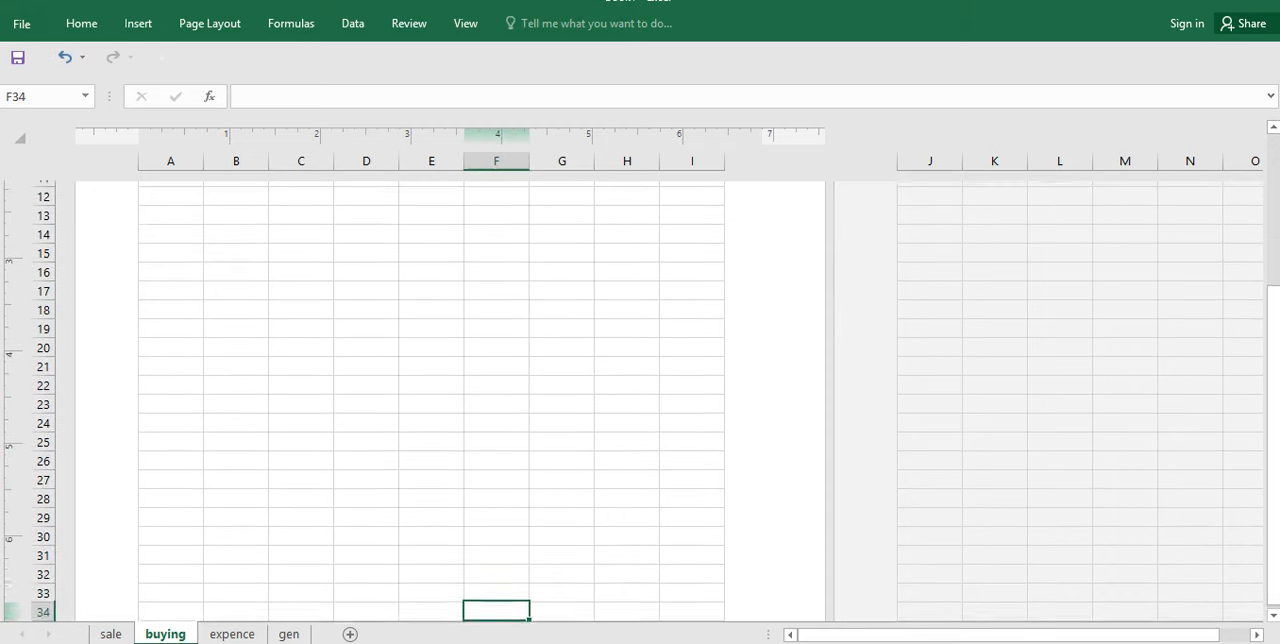
key("Return")
key("Return")
key("Return")
key("Return")
key("Return")
key("Return")
key("Return")
key("Return")
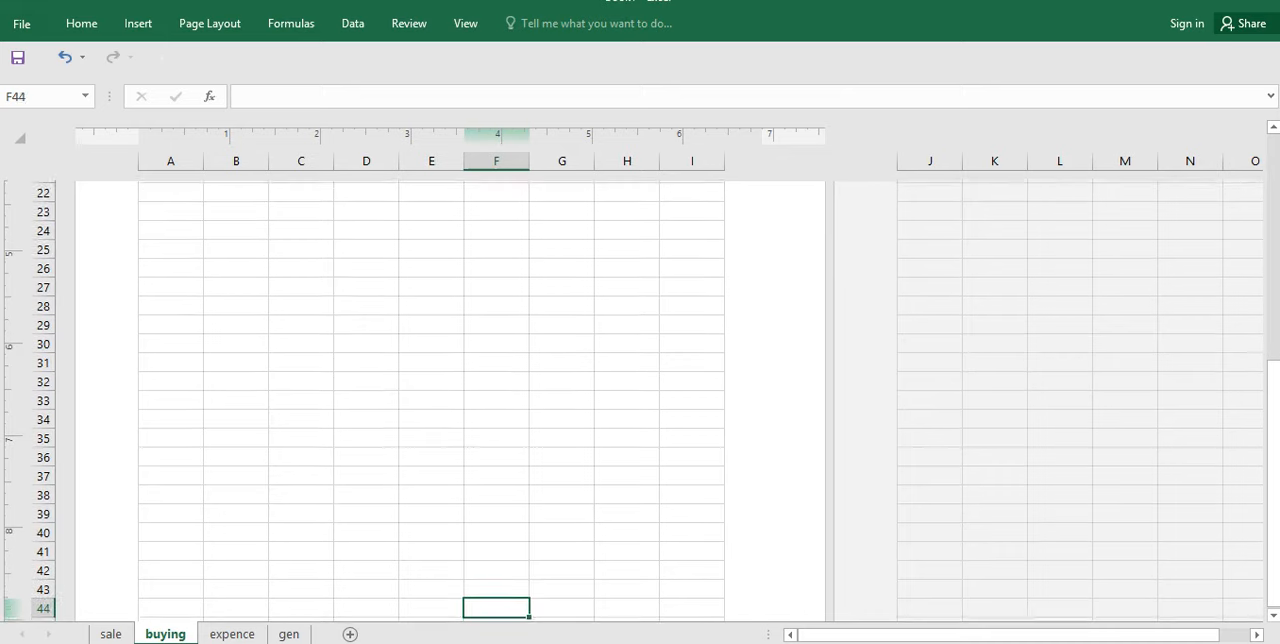
key("Return")
key("Return")
key("Return")
key("Return")
key("Return")
key("Return")
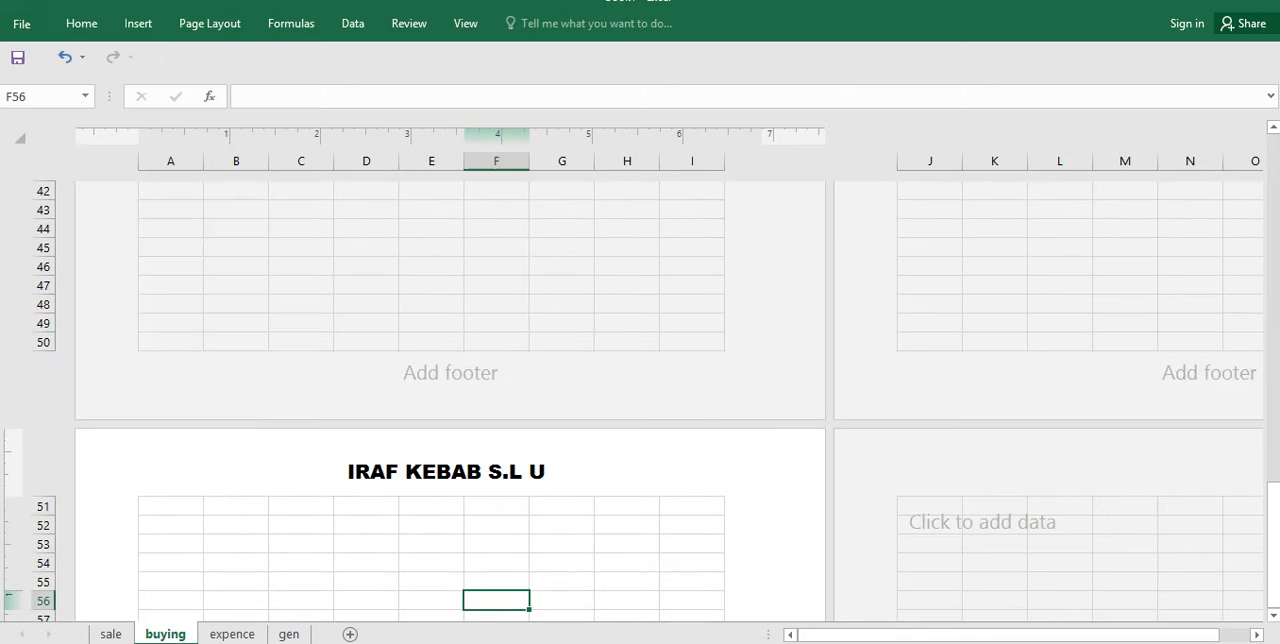
left_click(450, 373)
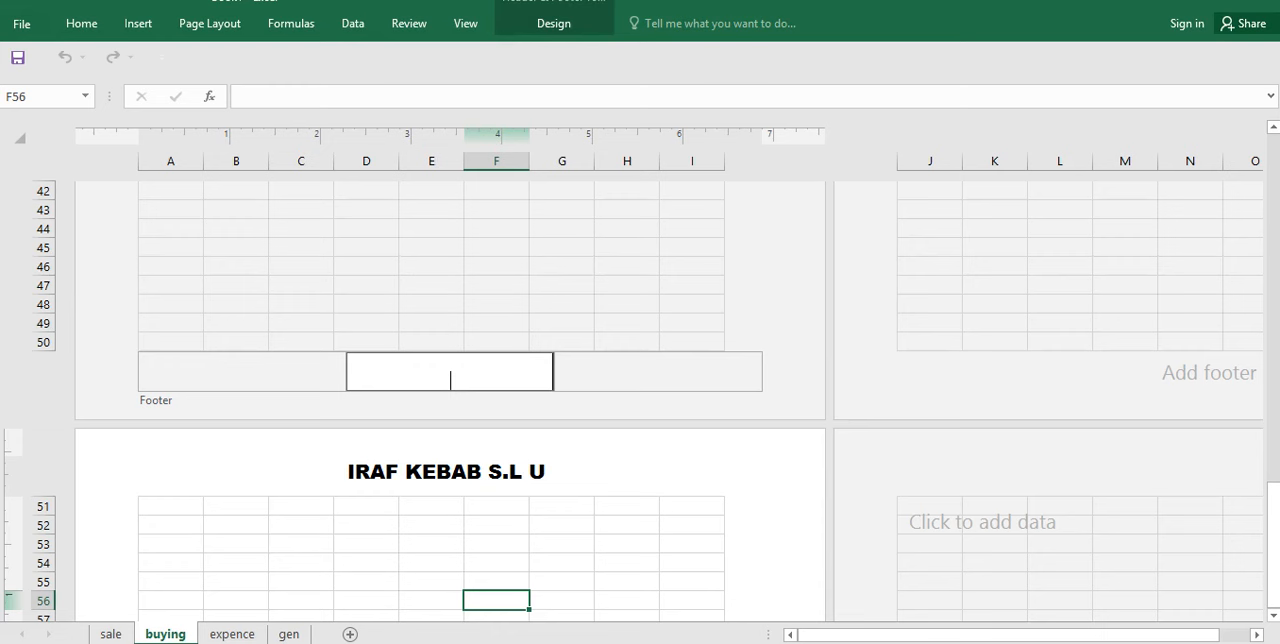
type("DRESS>PASAJE BUJA")
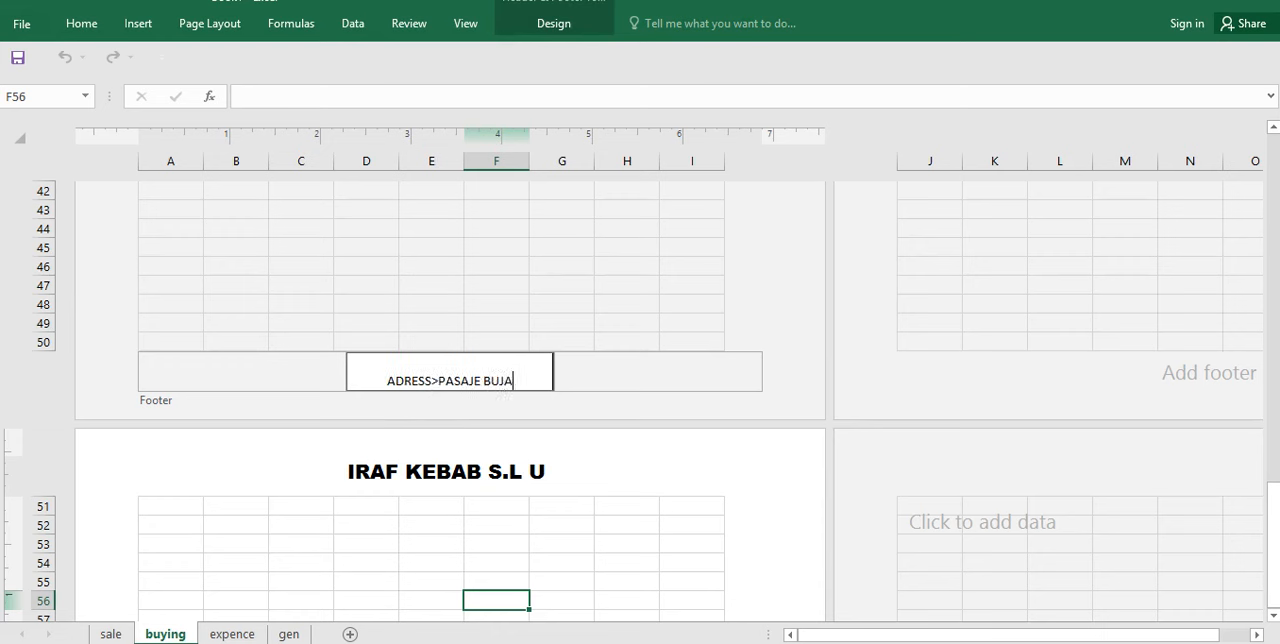
type("LANCE CORDOBA ")
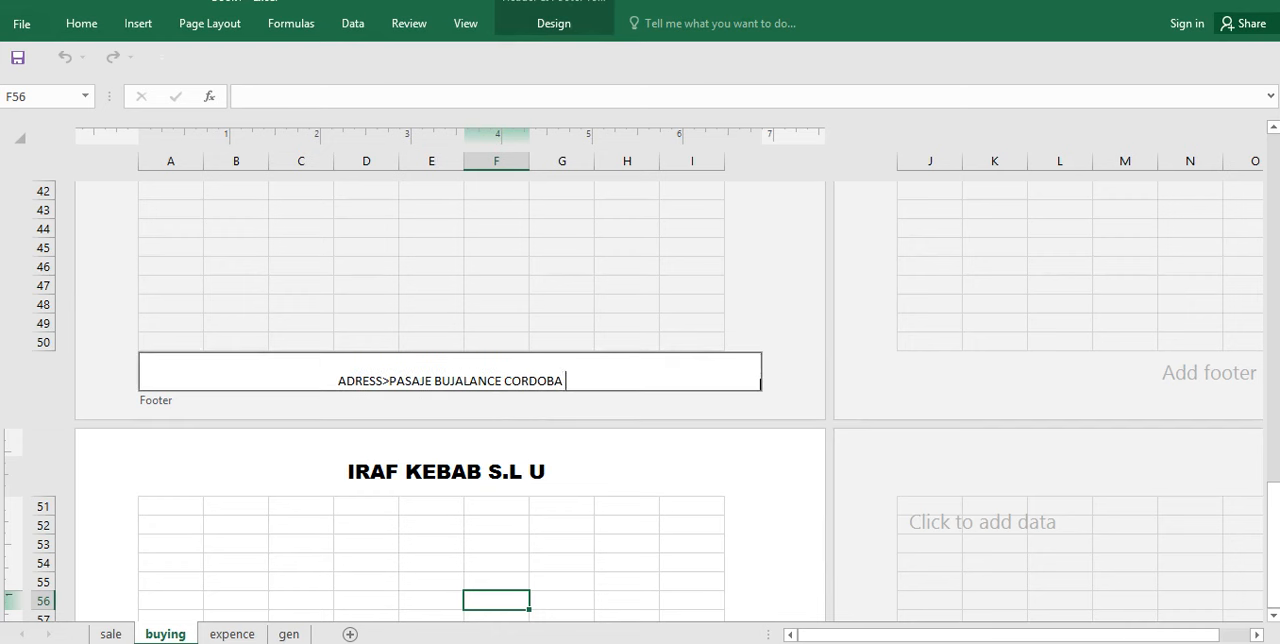
type(" ,")
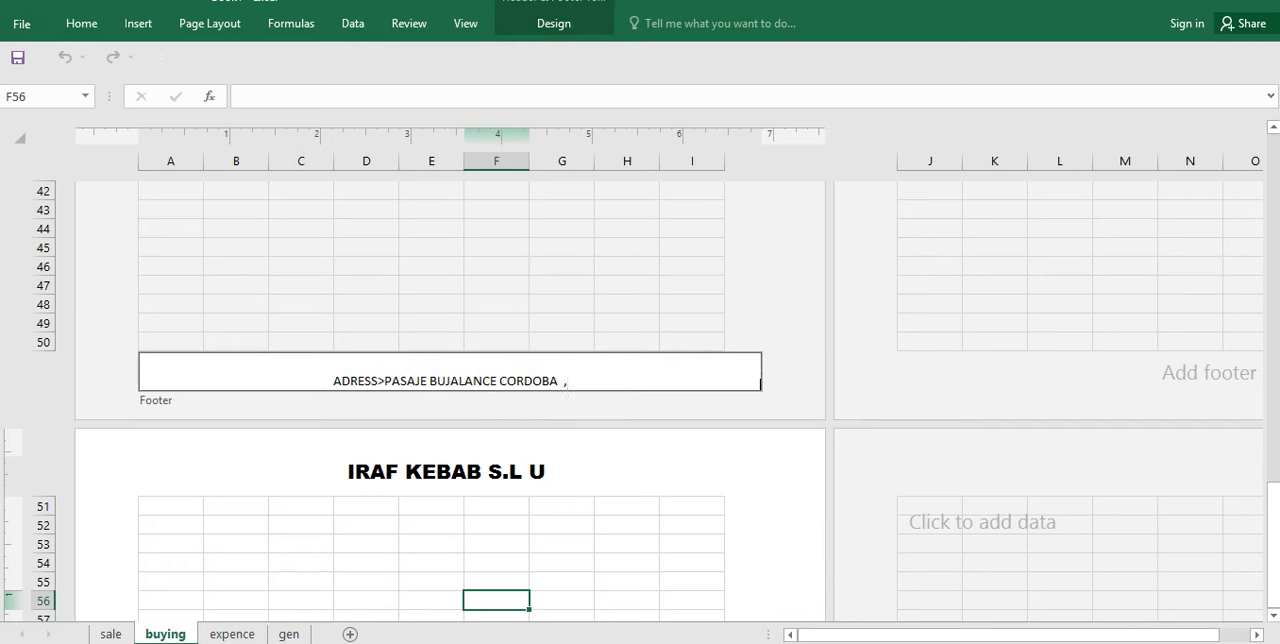
type(" T")
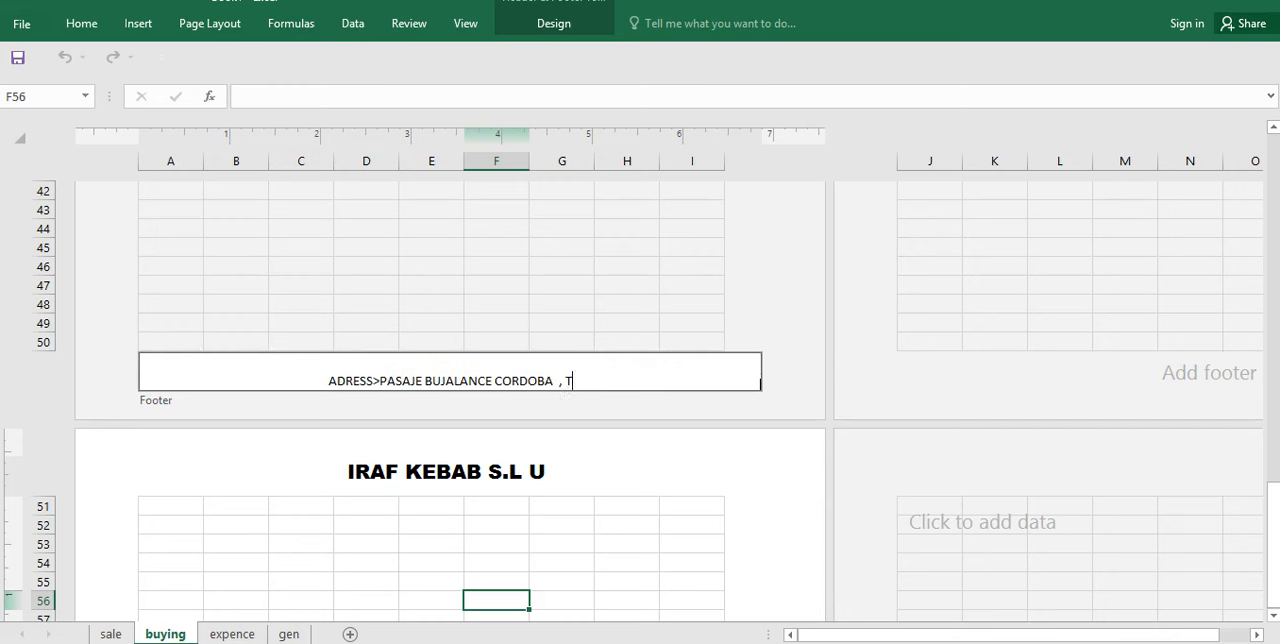
type("EL>")
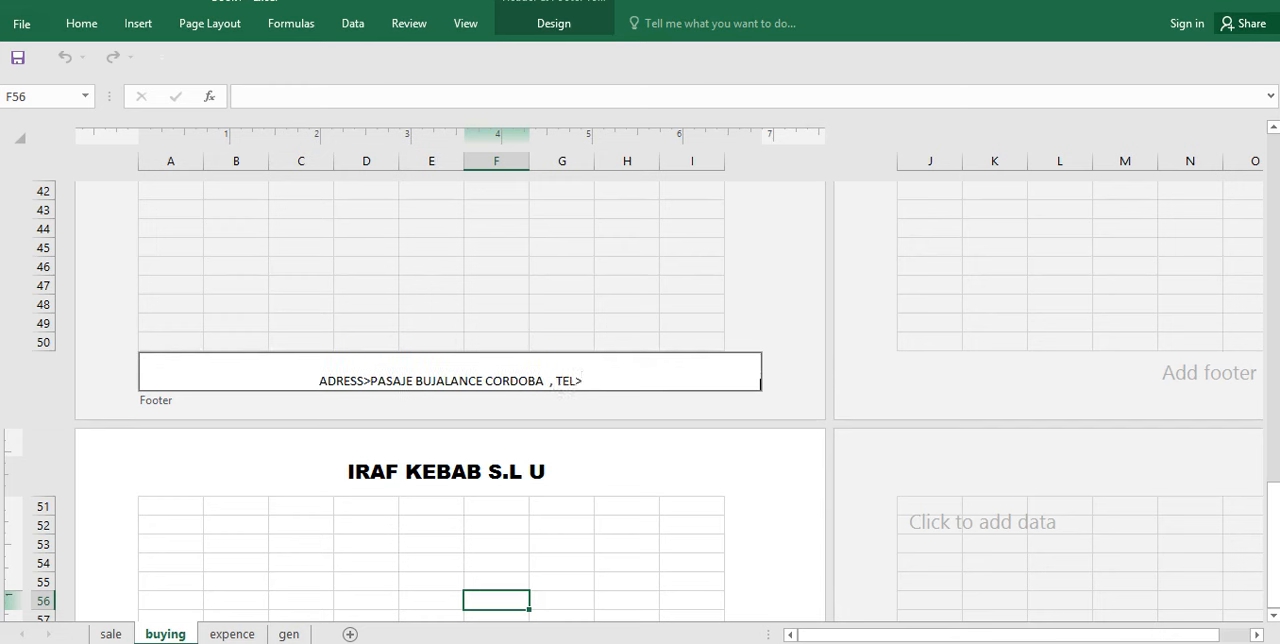
Step: Append a comma and the label "TEL." to the footer address, and leave header and footer editing
key("BackSpace")
type(".")
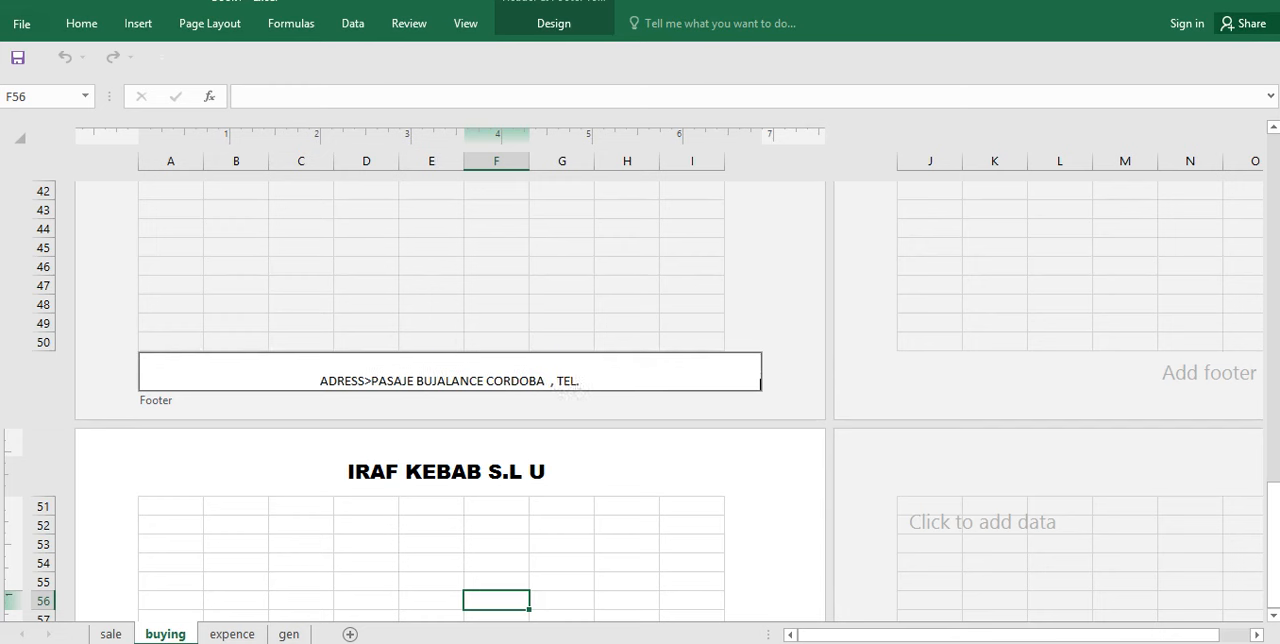
left_click(329, 381)
left_click_drag(1273, 522, 1273, 522)
left_click(450, 236)
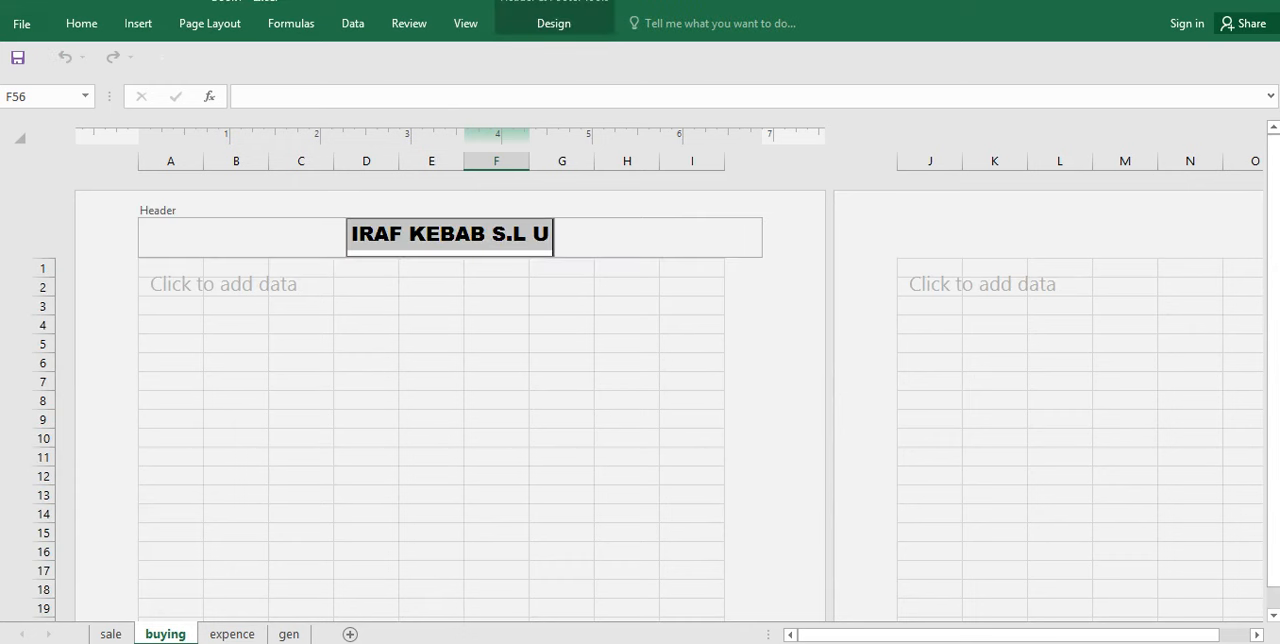
left_click(366, 400)
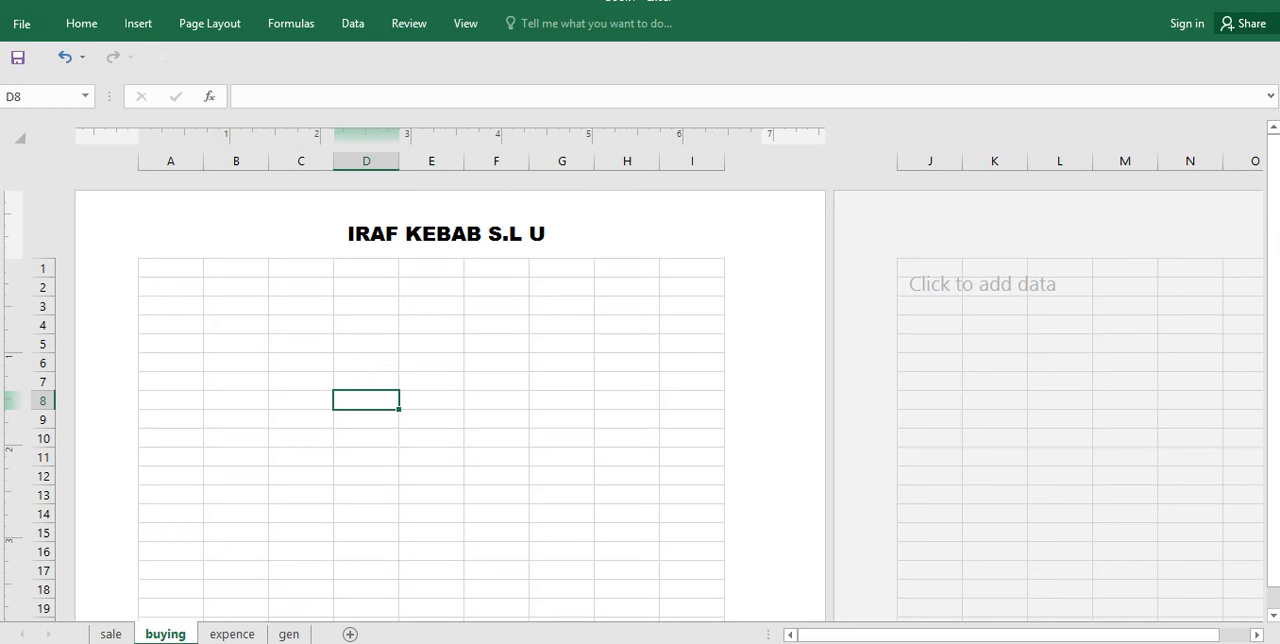
left_click(627, 268)
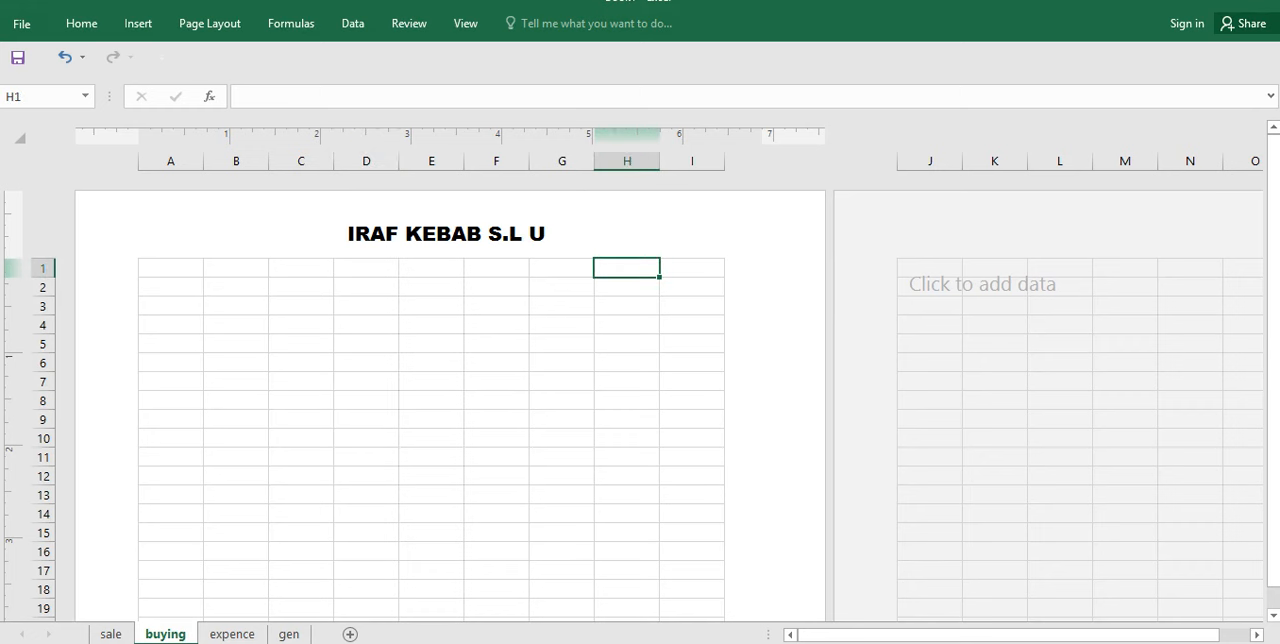
left_click(138, 23)
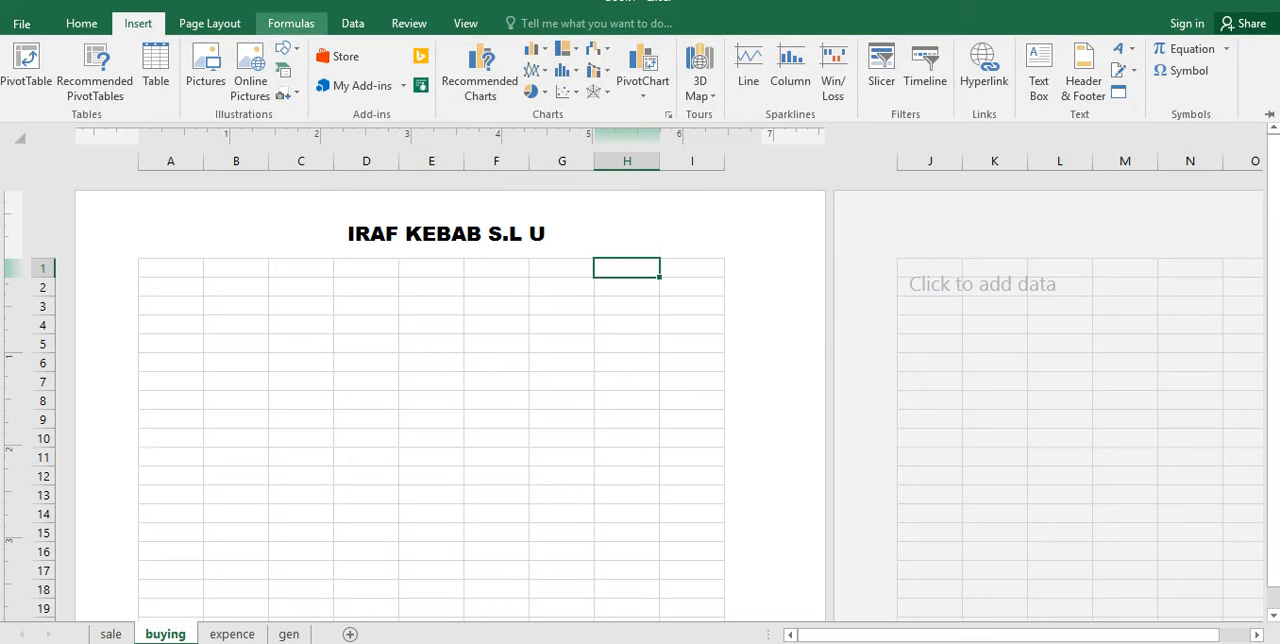
left_click(352, 23)
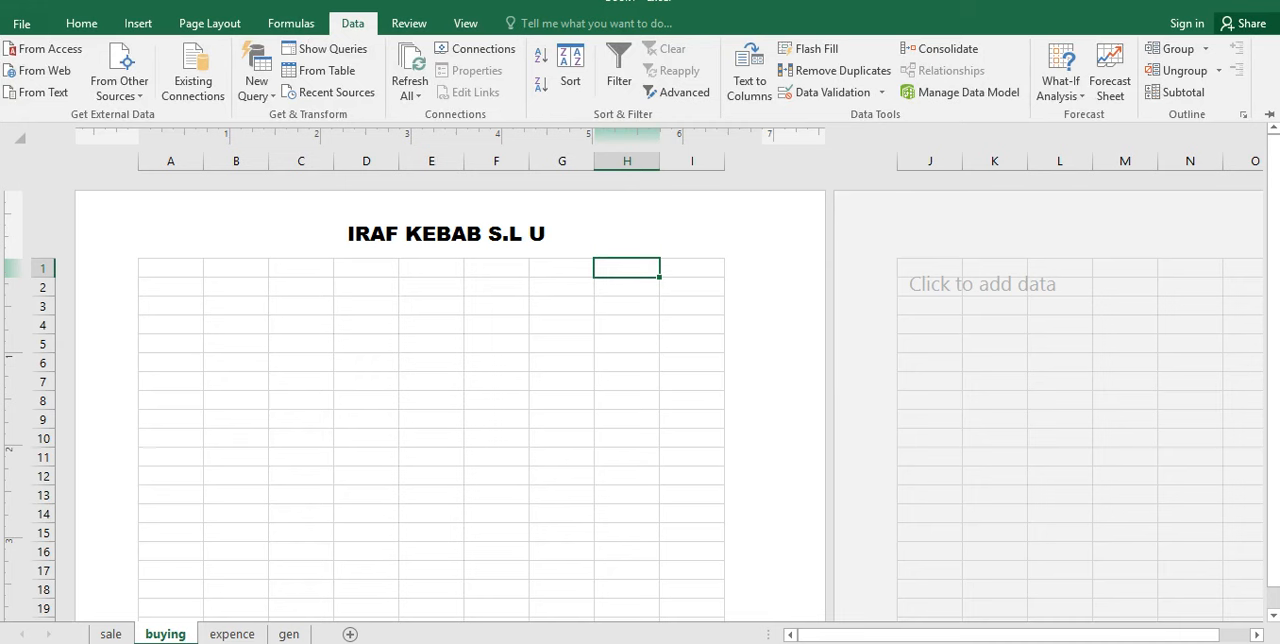
left_click(408, 23)
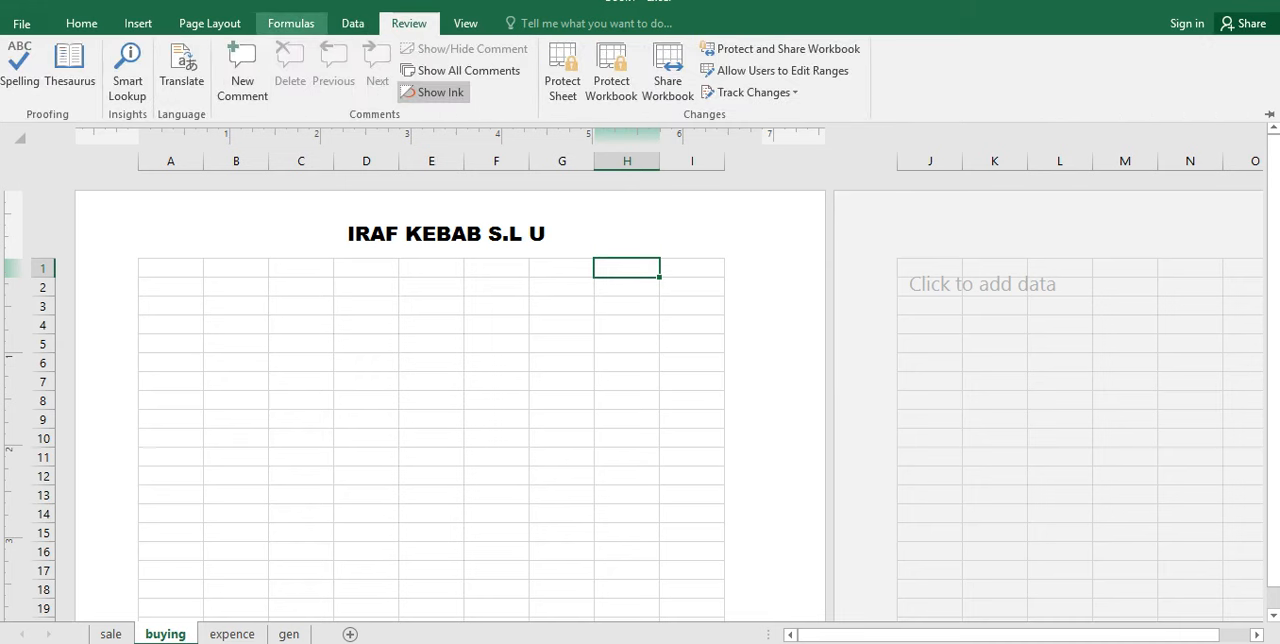
left_click(290, 23)
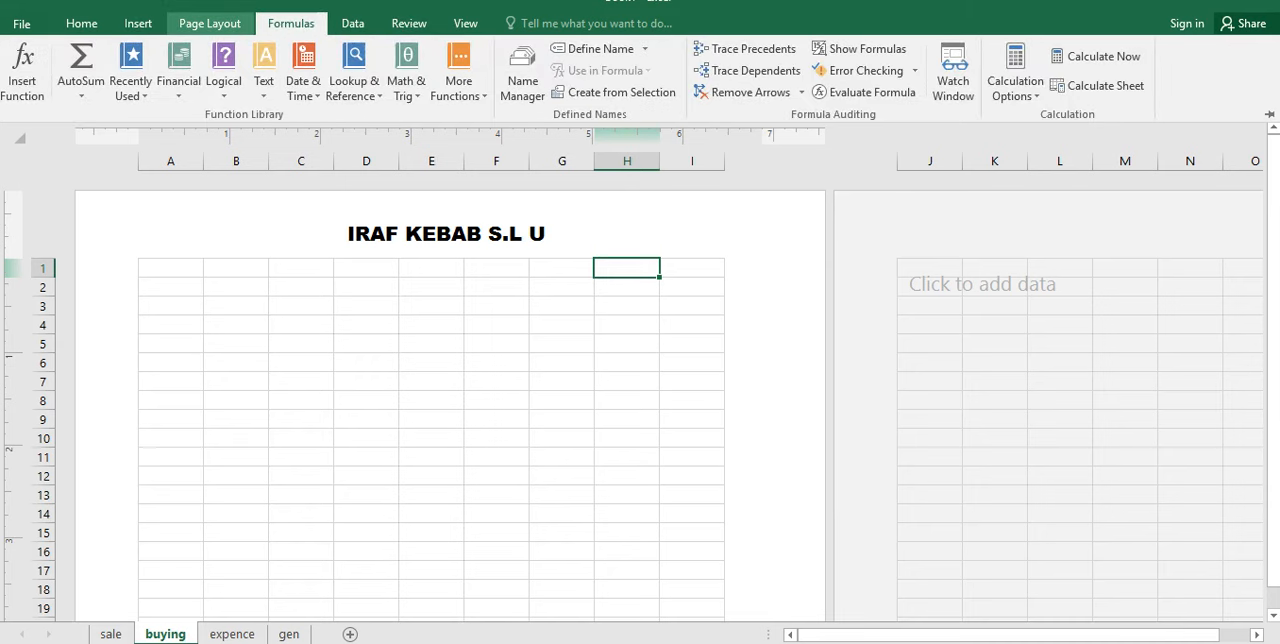
left_click(303, 80)
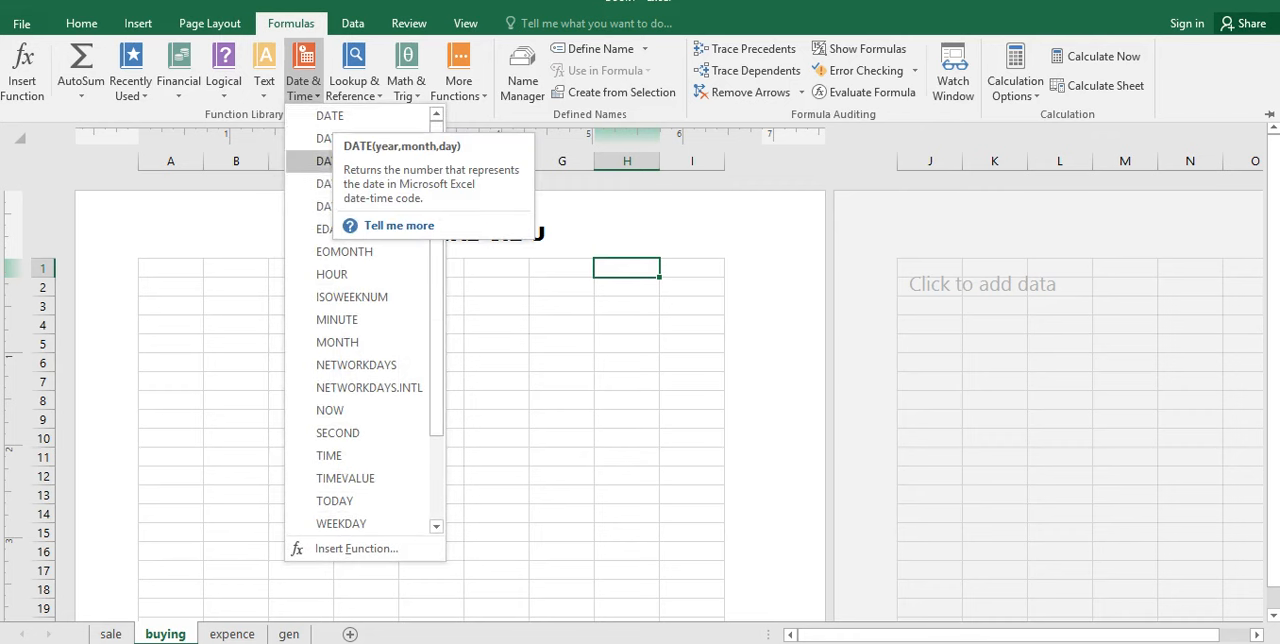
left_click(356, 548)
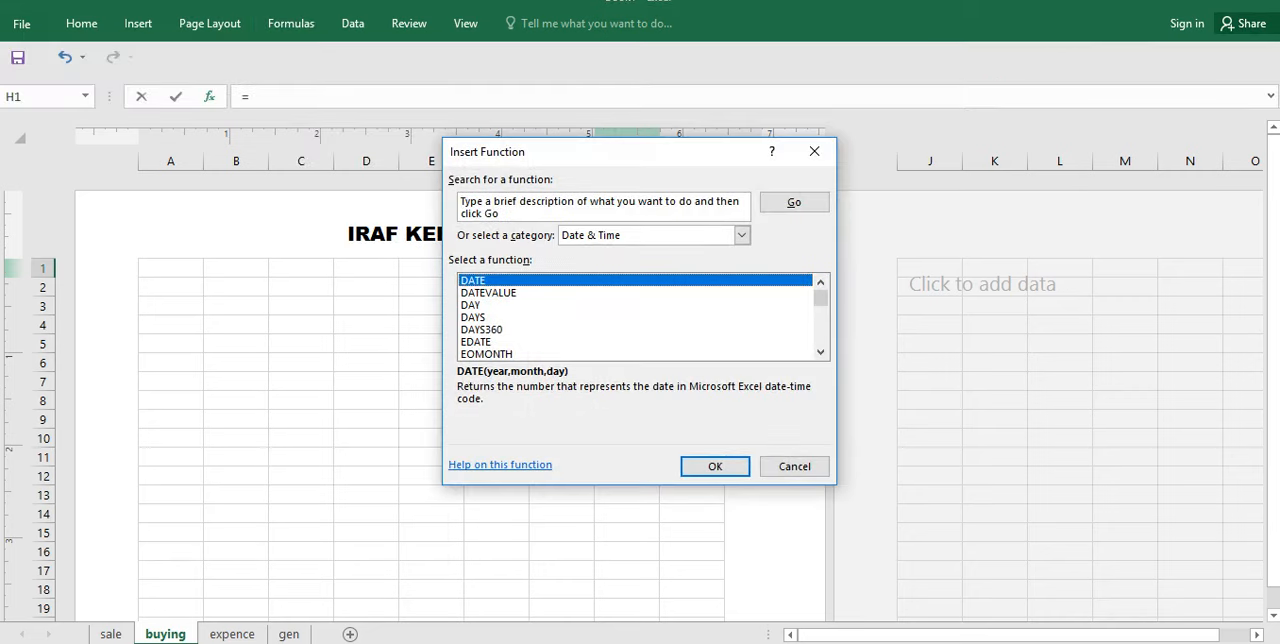
key("Return")
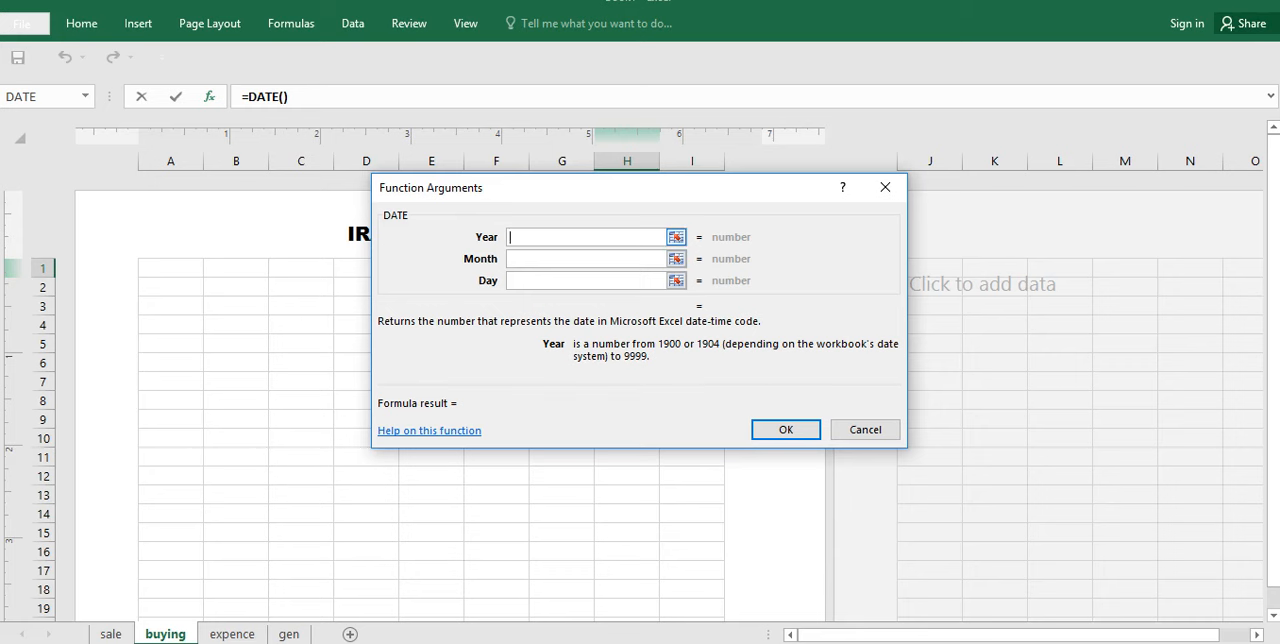
left_click(865, 429)
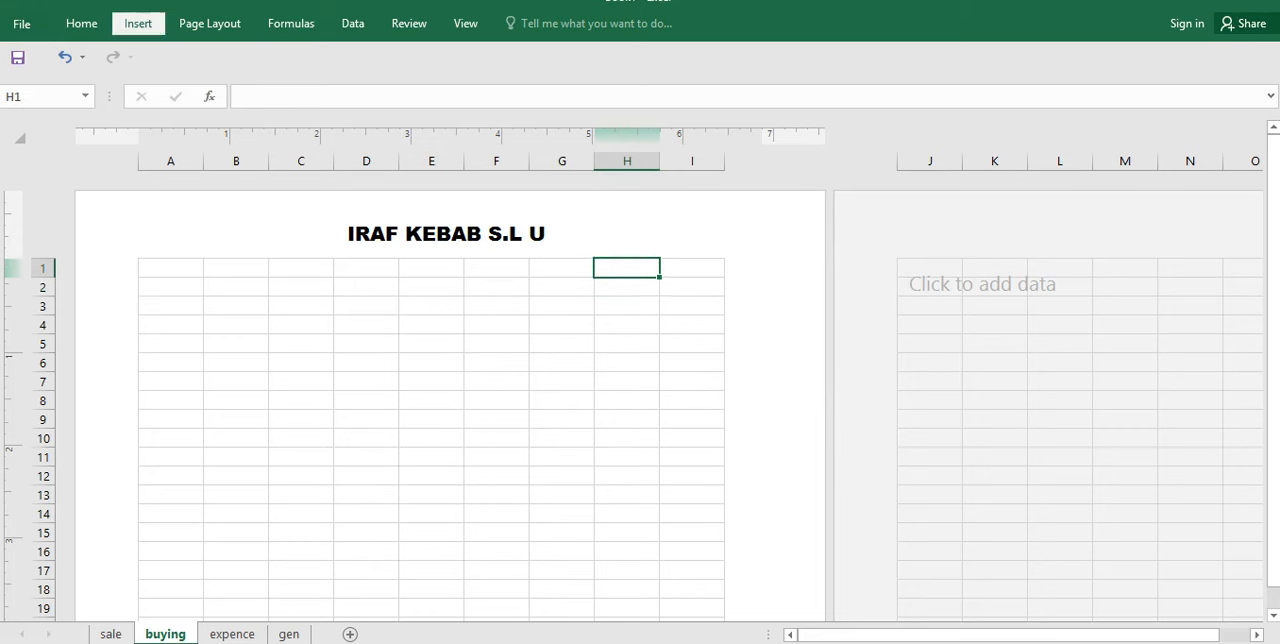
left_click(138, 23)
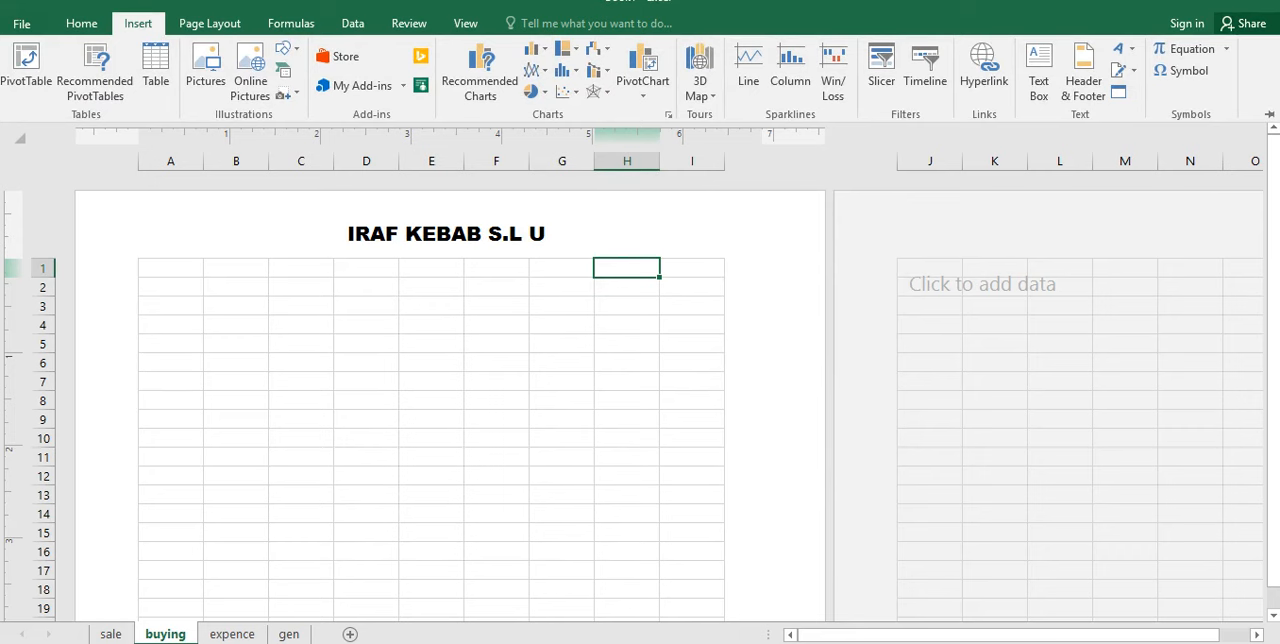
left_click(290, 23)
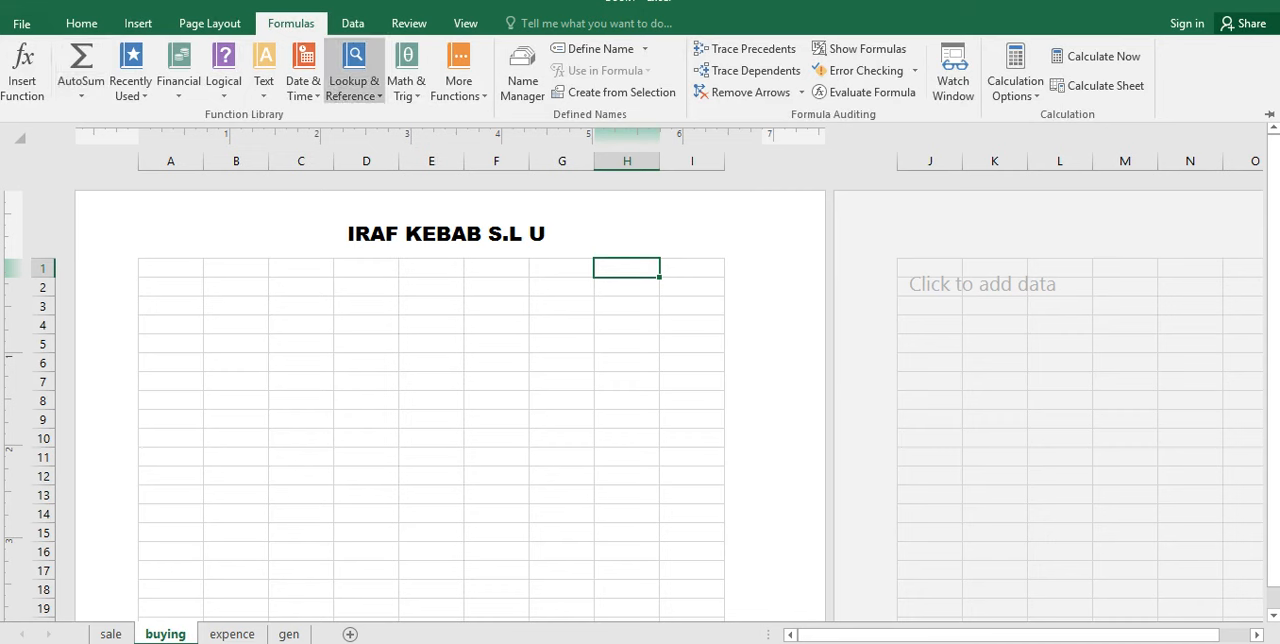
left_click(303, 80)
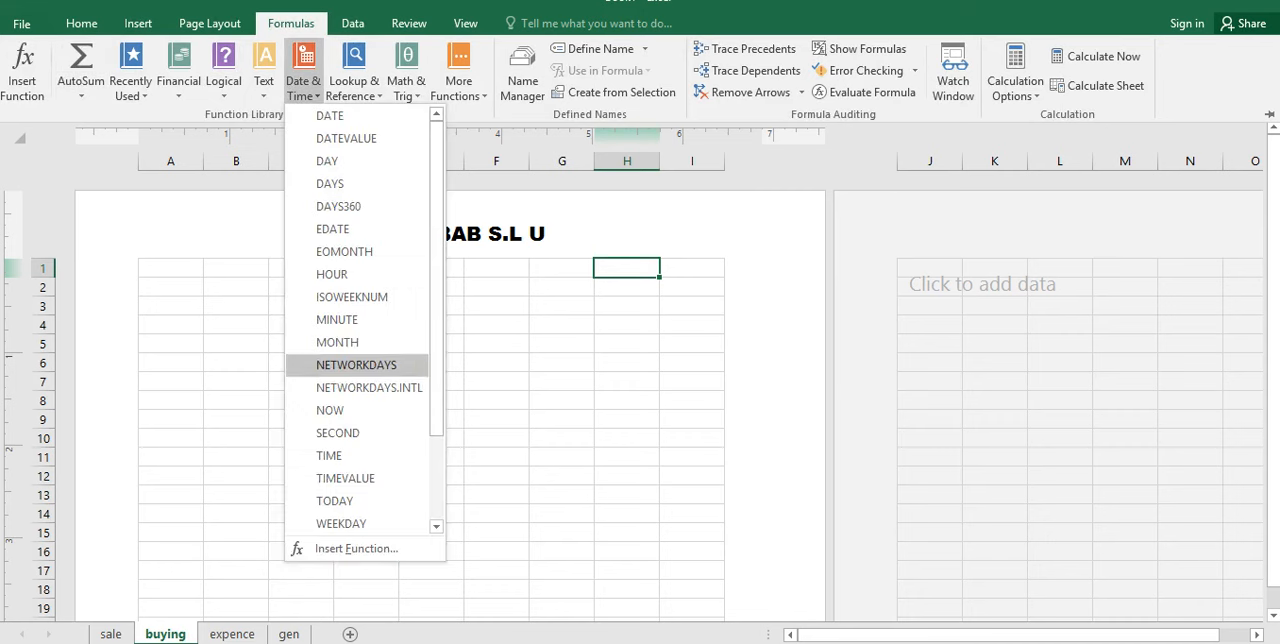
scroll(436, 320, "down", 2)
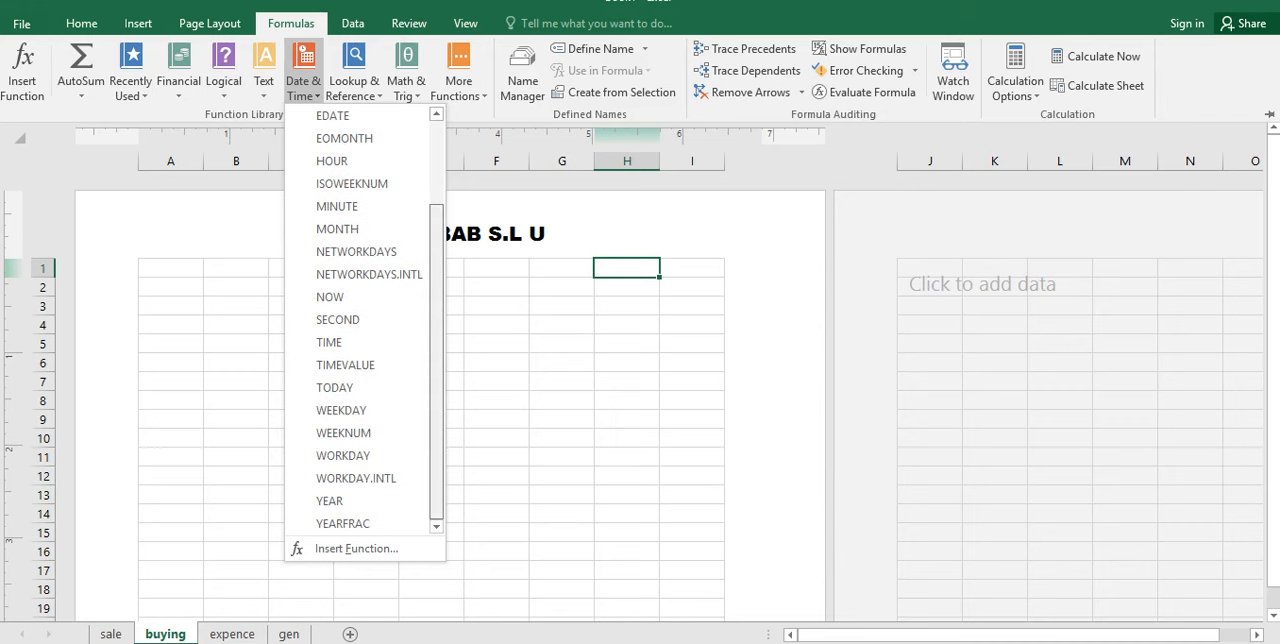
scroll(364, 320, "up", 2)
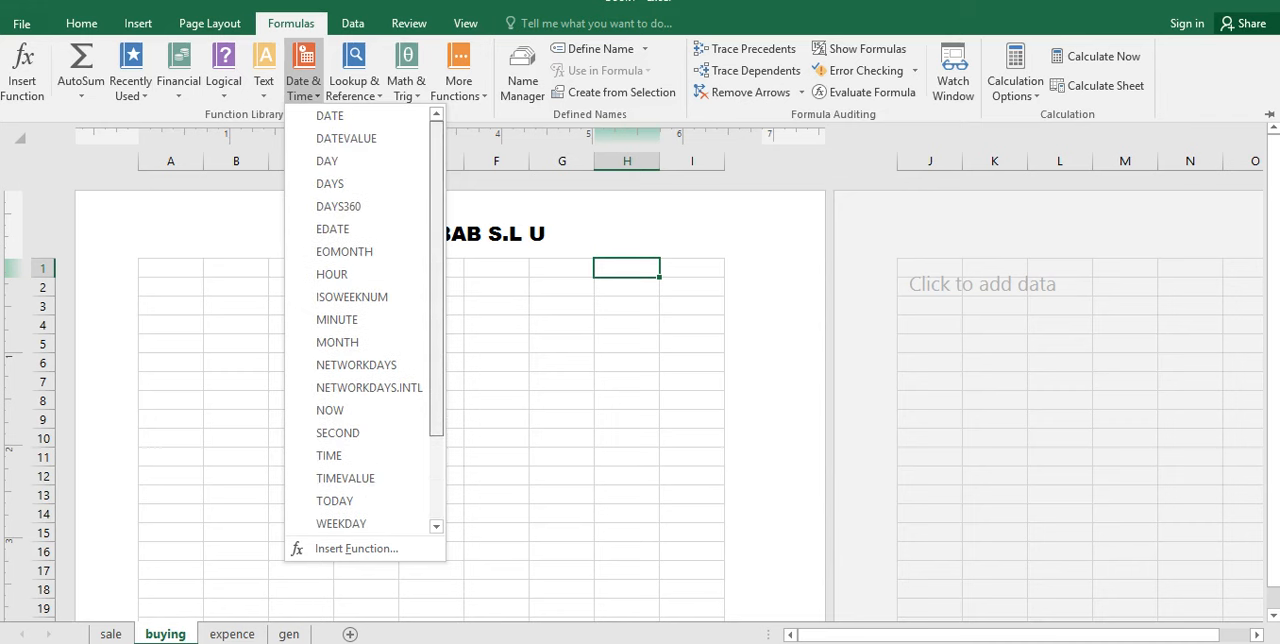
left_click(332, 116)
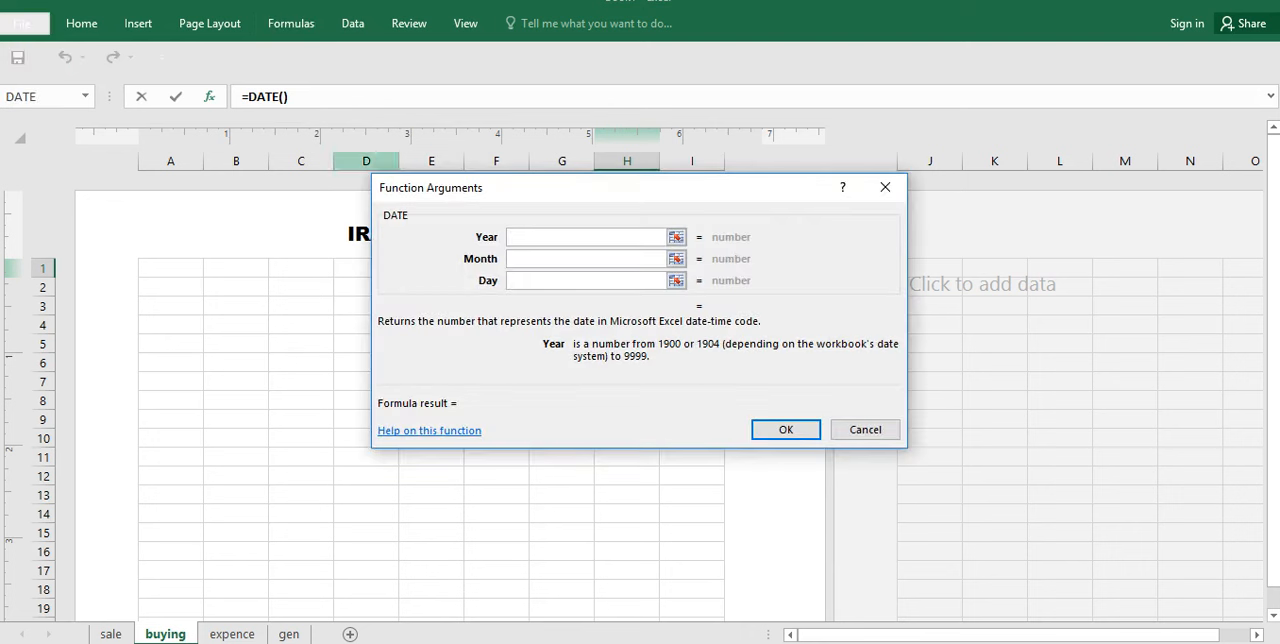
left_click(676, 237)
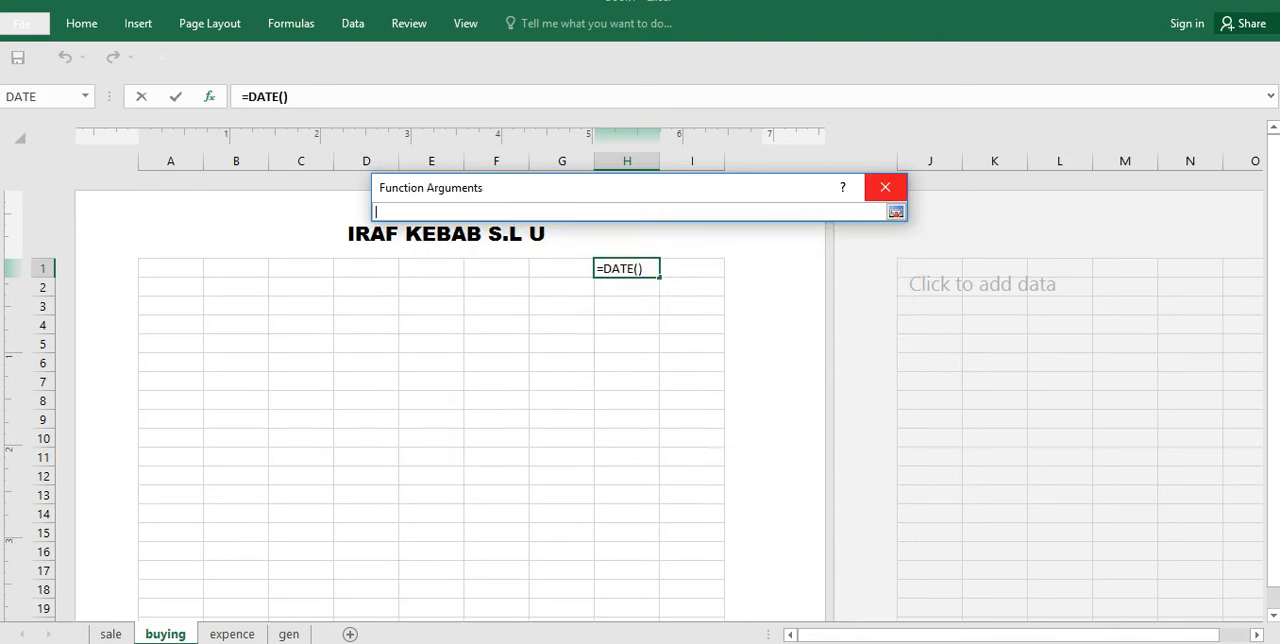
left_click(885, 187)
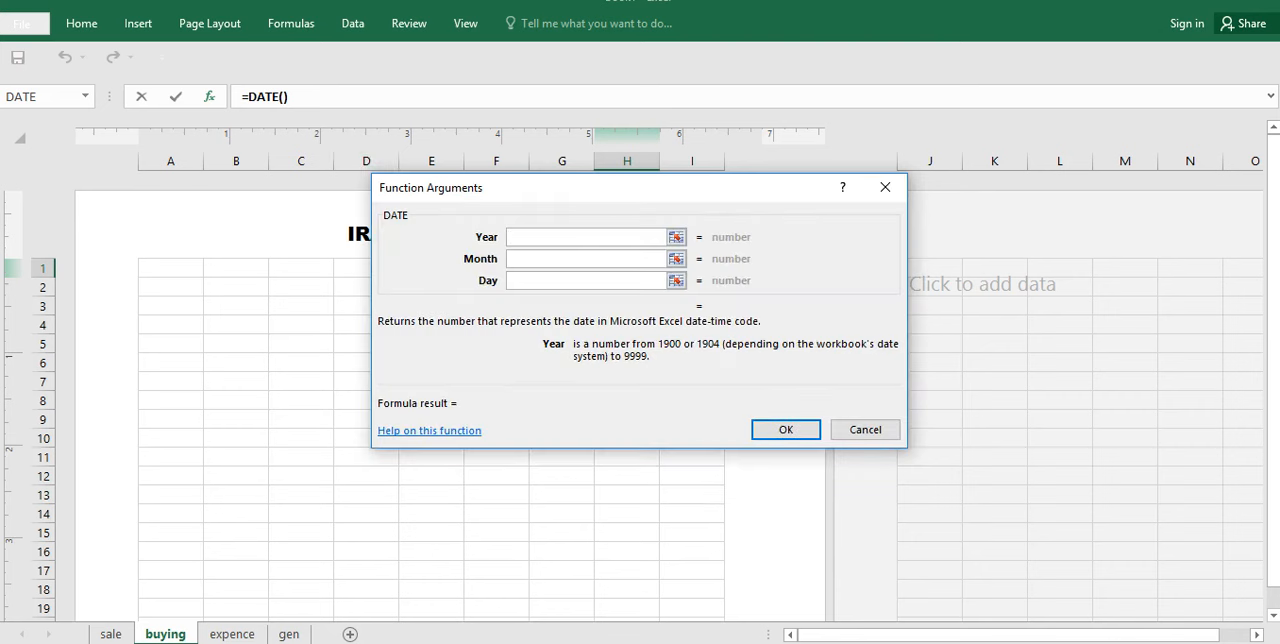
left_click(865, 429)
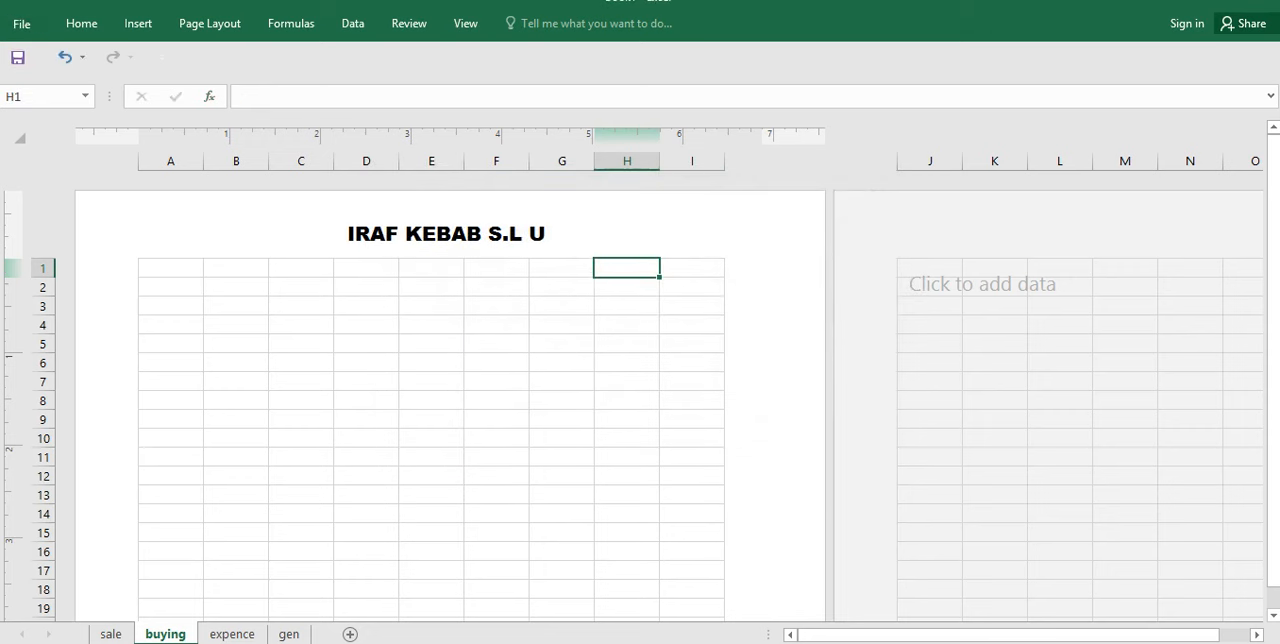
left_click(627, 287)
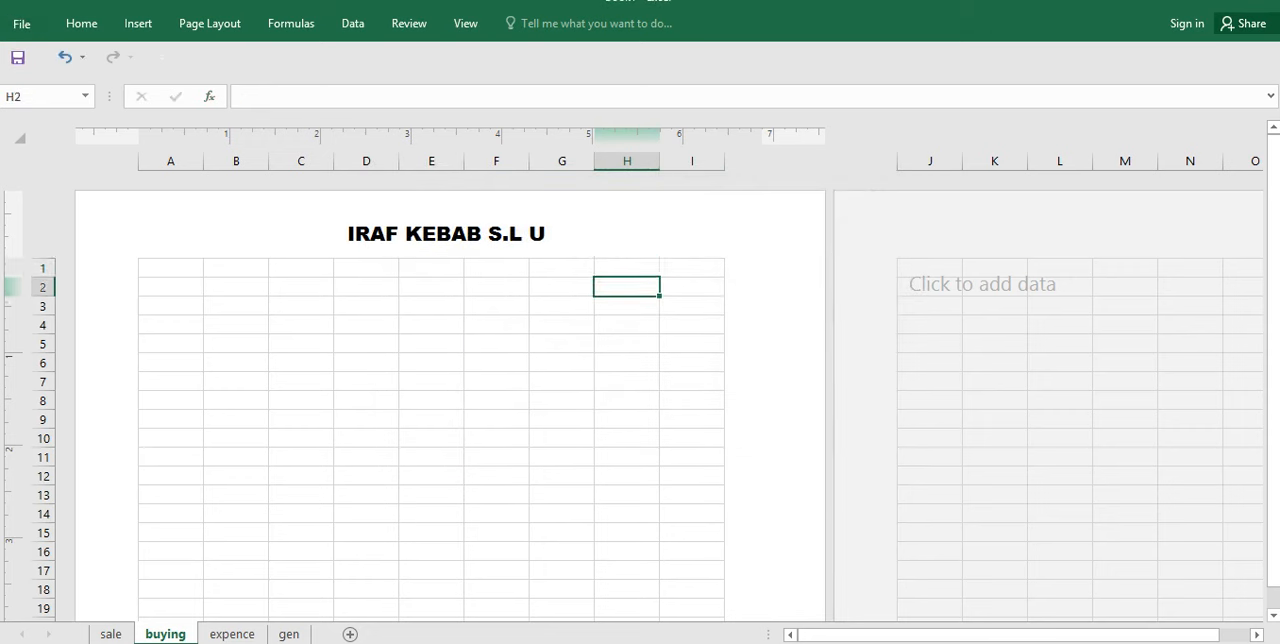
left_click(236, 325)
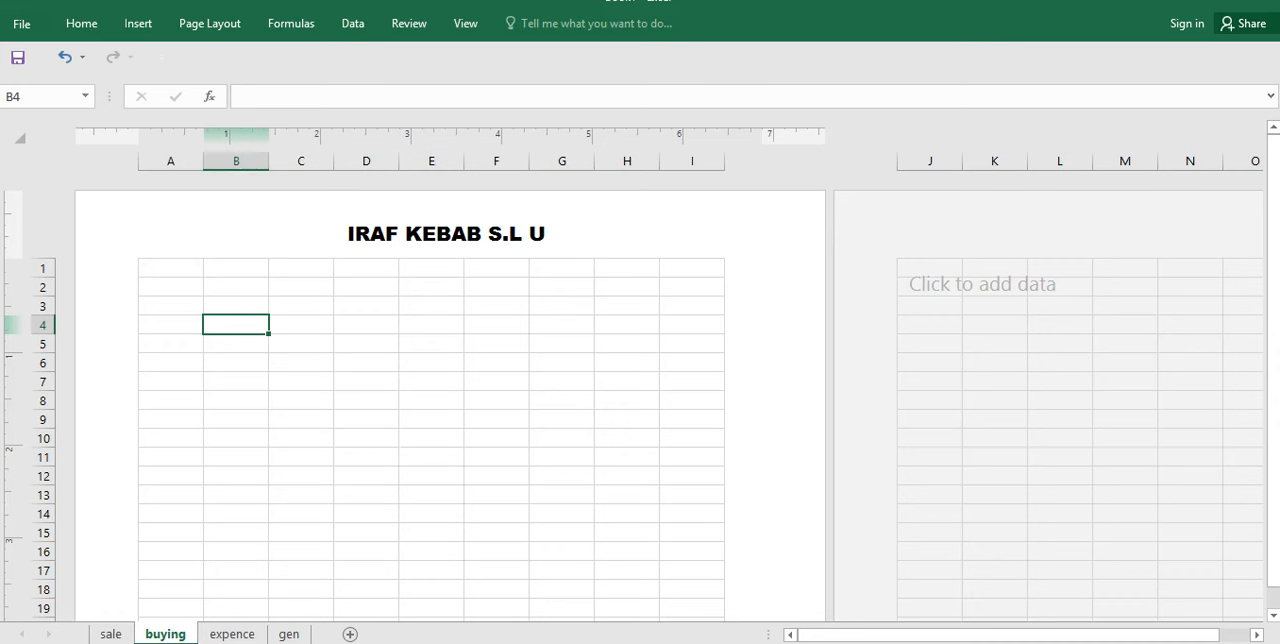
key("super+p")
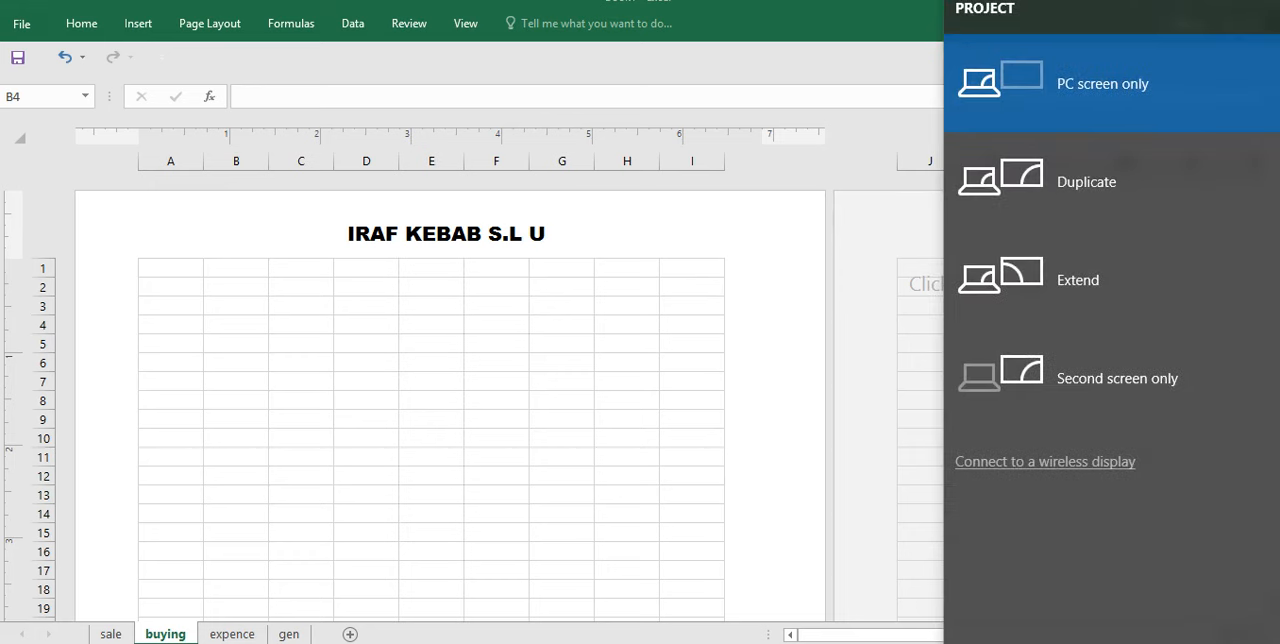
key("alt+Tab")
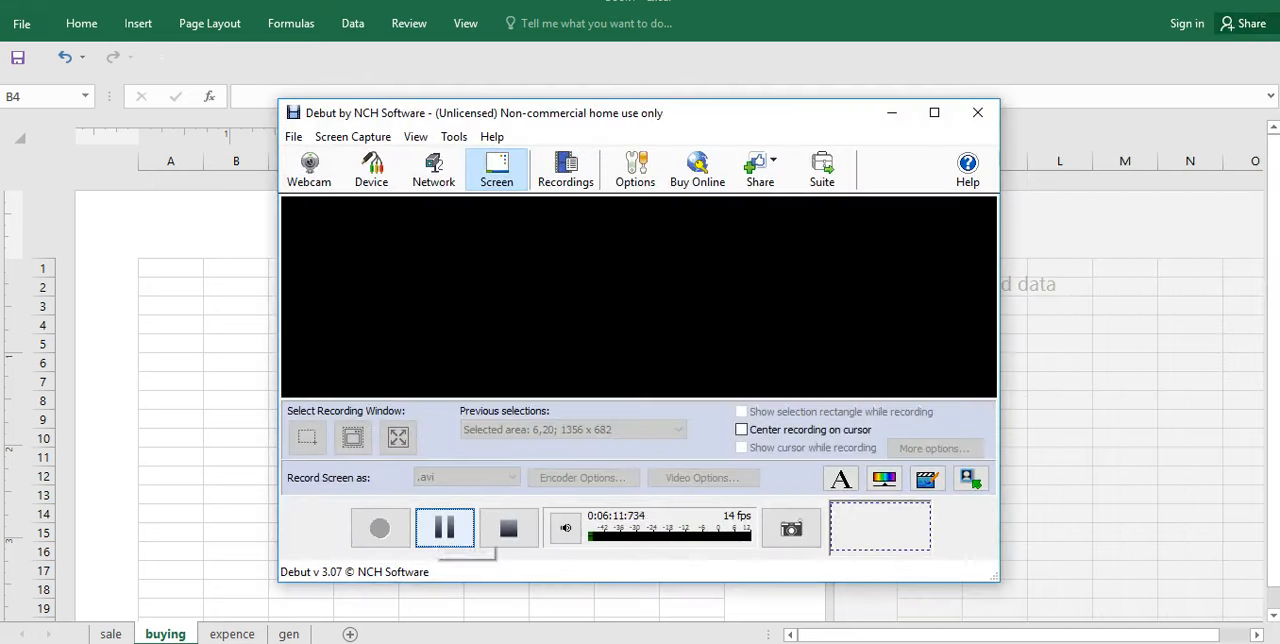